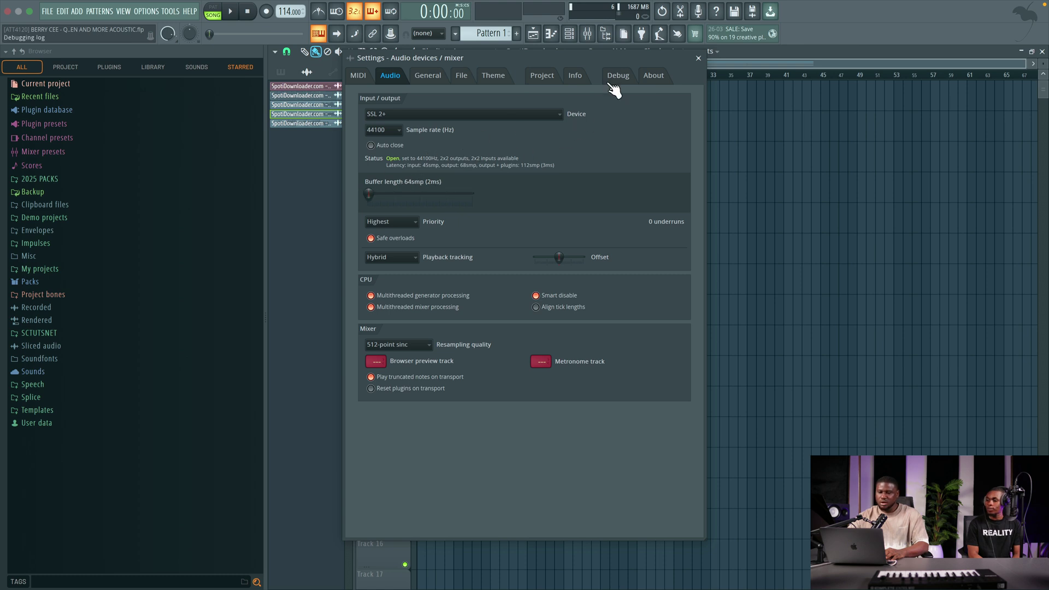
- Close the audio settings and route the instruments audio clip's channel to mixer insert 1
click(698, 58)
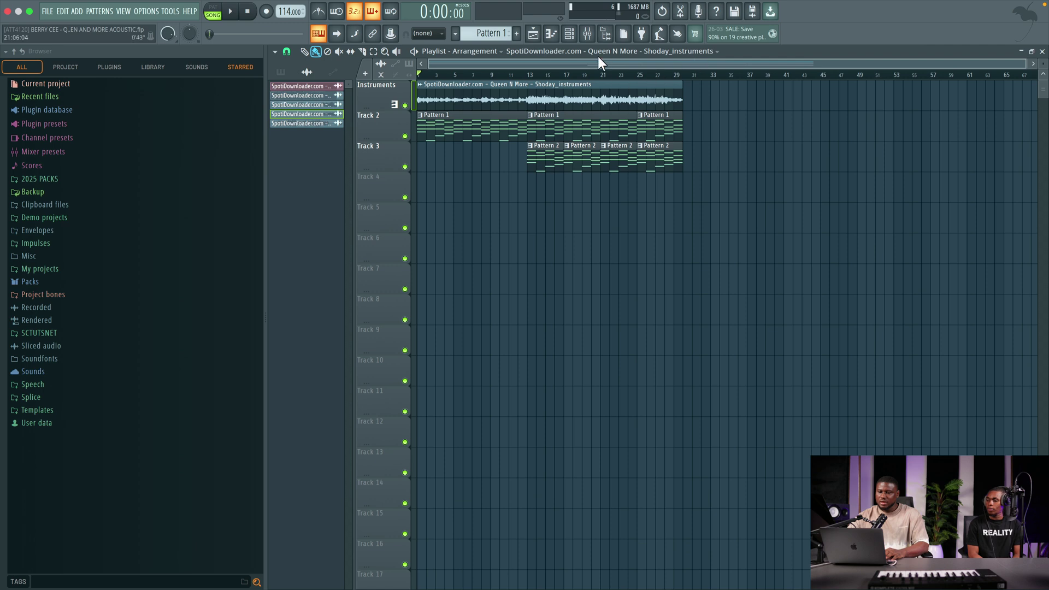
click(589, 35)
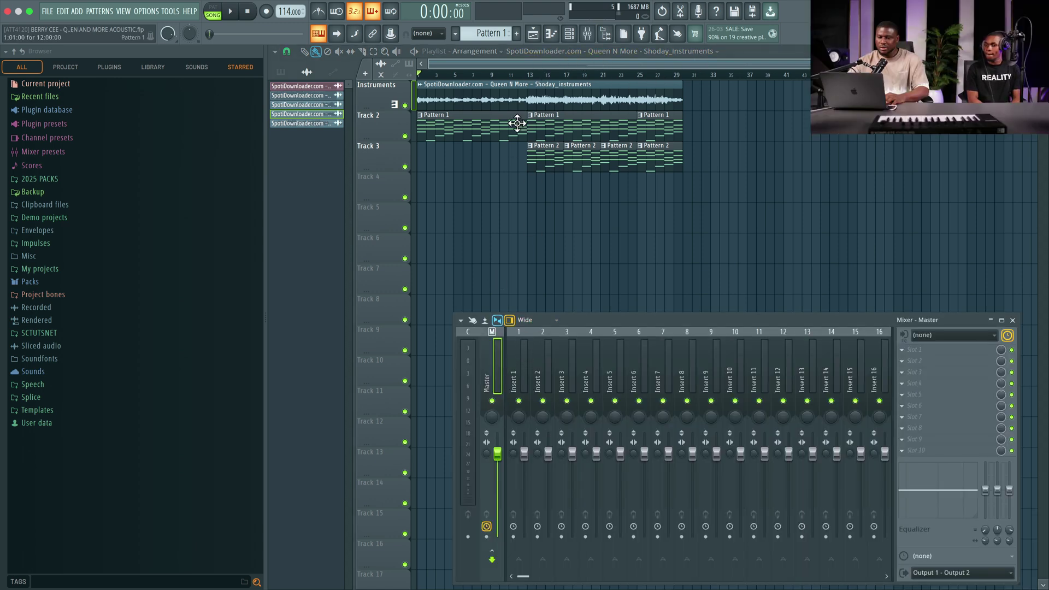
double_click(487, 98)
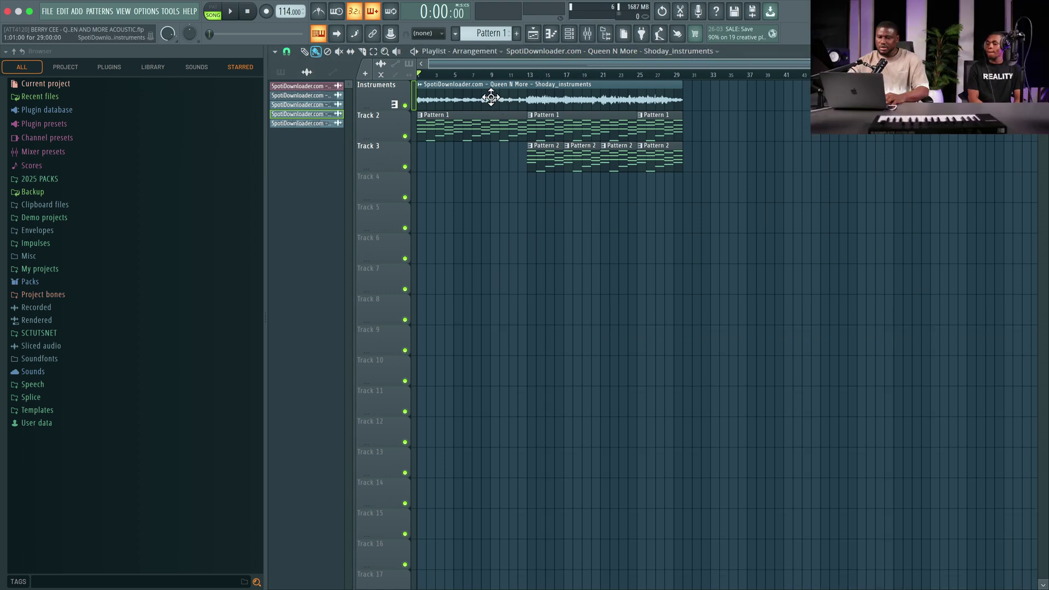
click(588, 35)
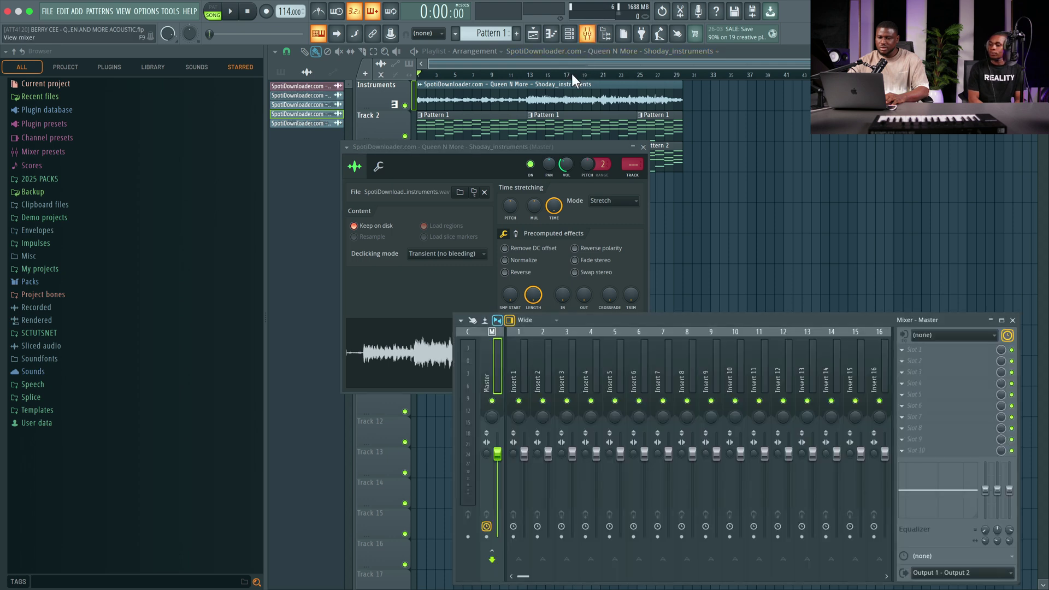
click(513, 365)
key(ctrl+l)
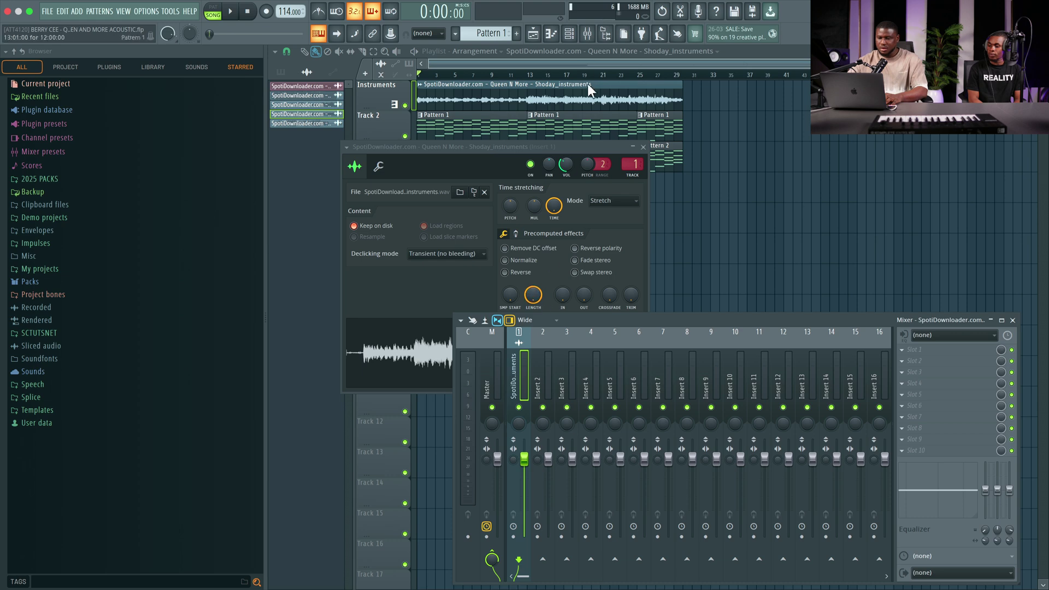
- Route the SKY Keys and Pigments channels to mixer inserts 2 and 3, and close the audio clip's channel settings
click(569, 34)
click(546, 373)
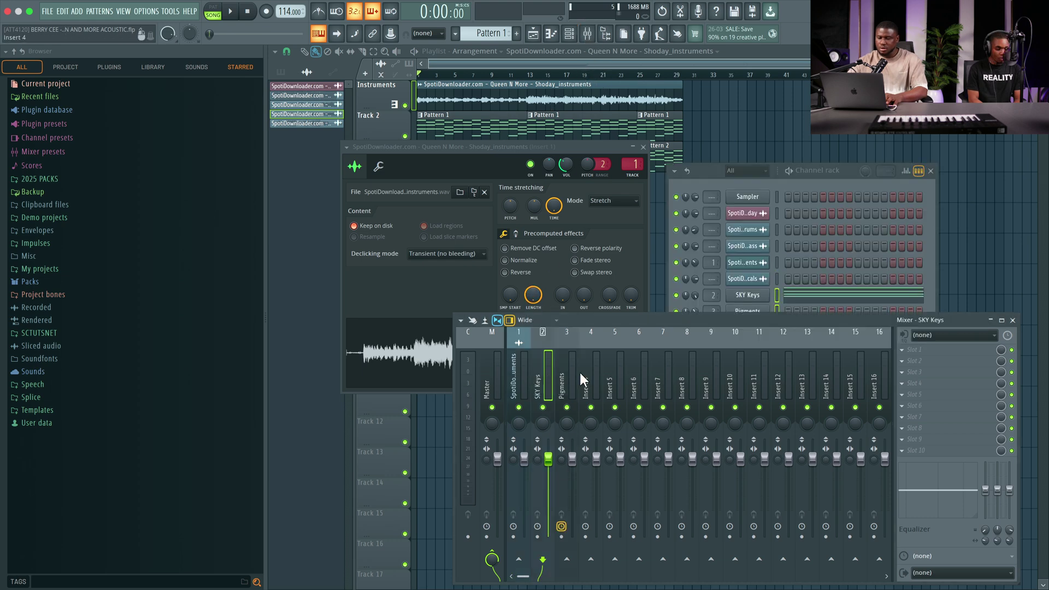
click(525, 376)
click(571, 377)
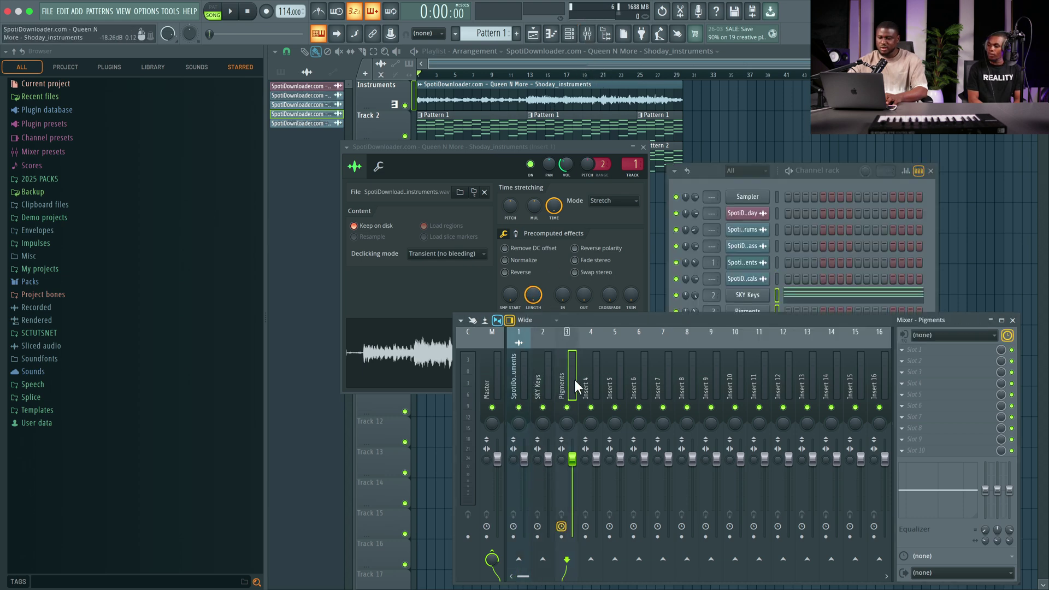
click(599, 382)
click(604, 383)
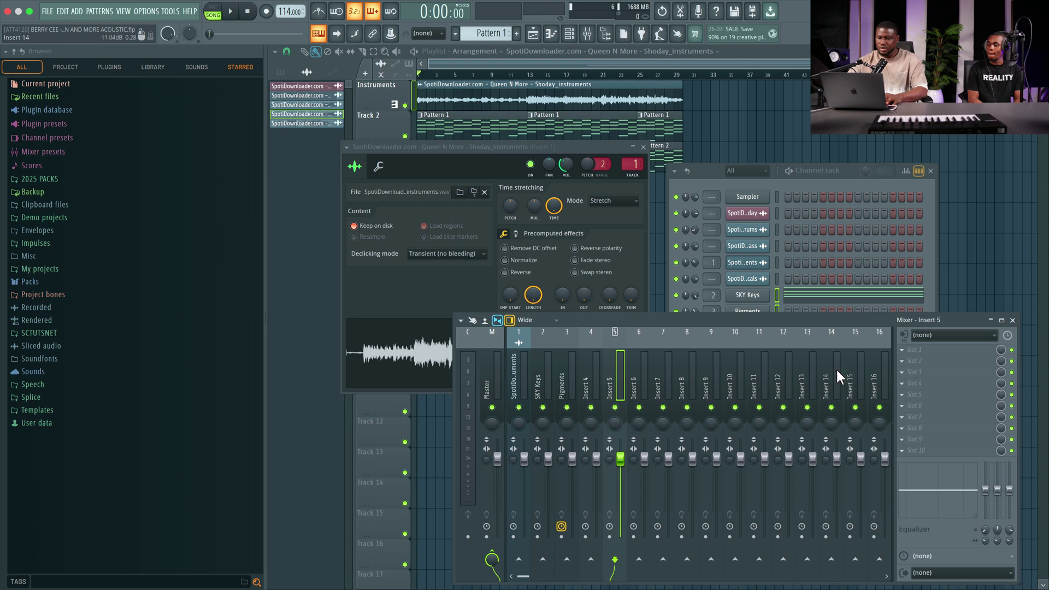
click(650, 148)
click(644, 147)
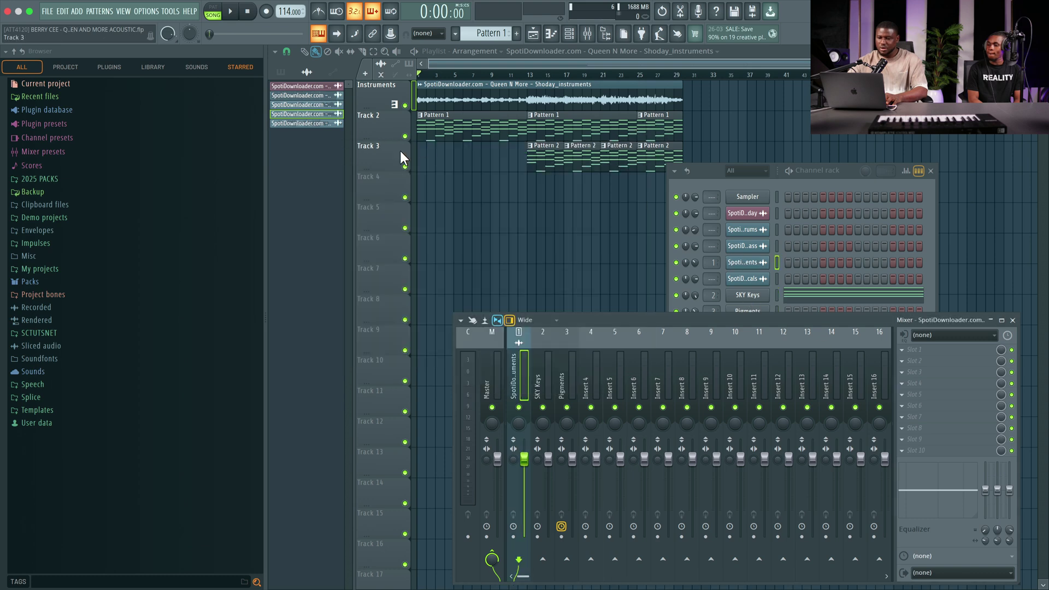
- Make playlist Track 5 an audio track linked to mixer insert 5
right_click(380, 208)
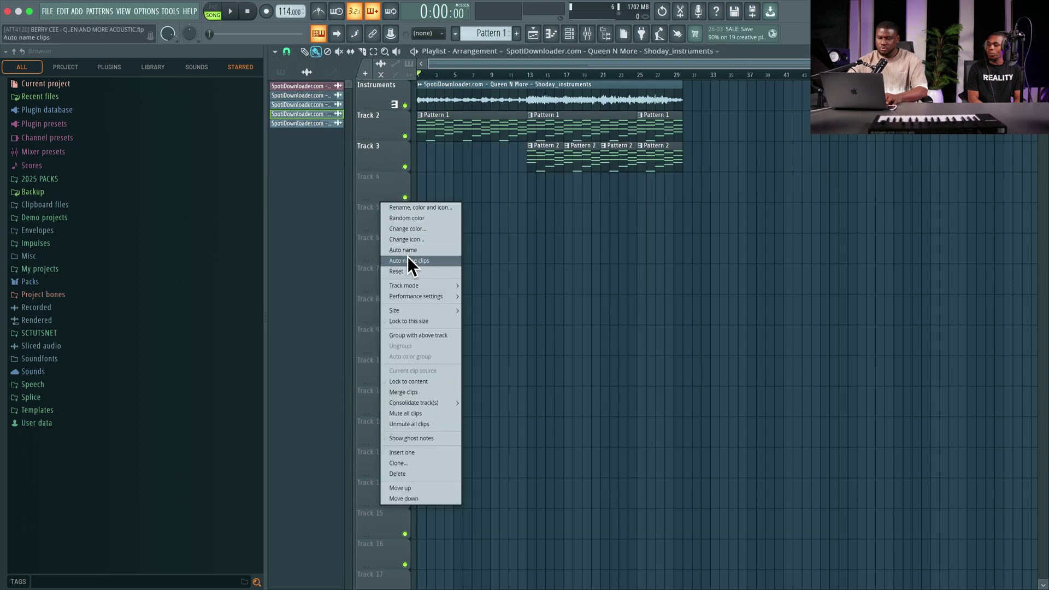
mouse_move(409, 288)
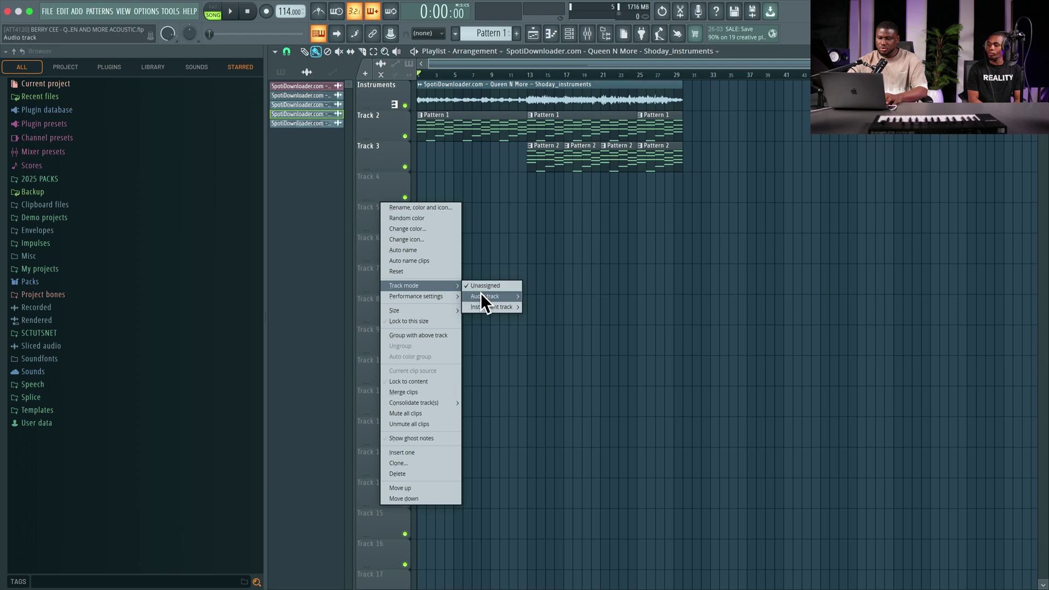
mouse_move(482, 295)
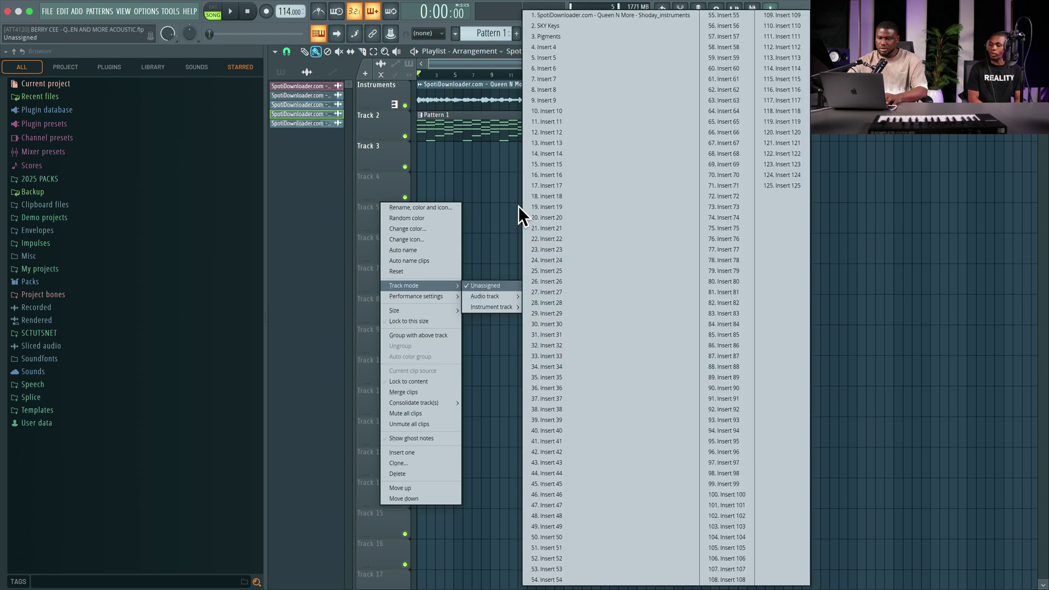
click(552, 60)
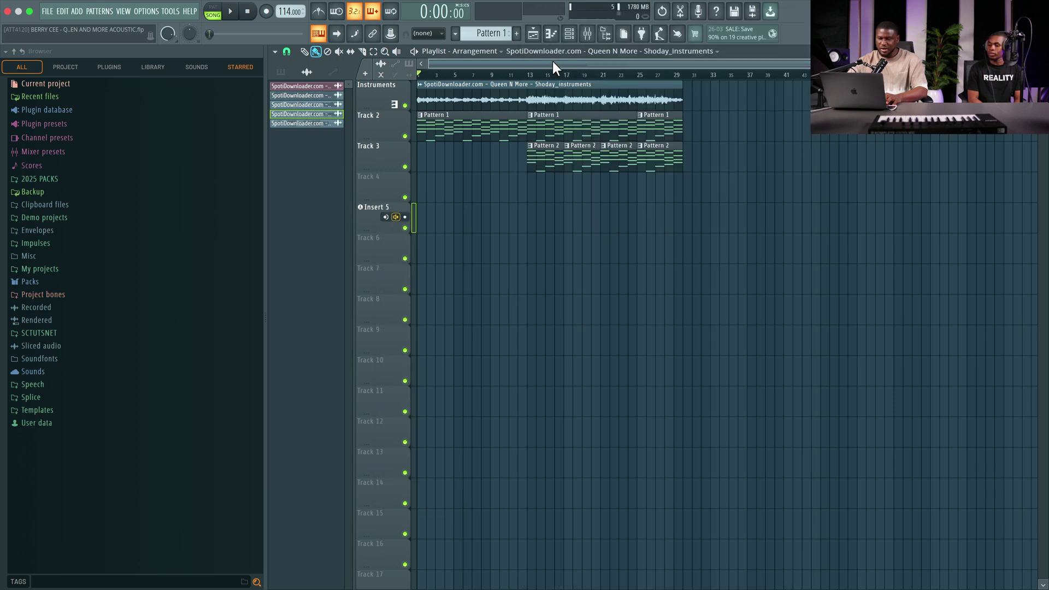
- Rename mixer insert 5 as REC LEAD VOX
click(588, 35)
right_click(613, 369)
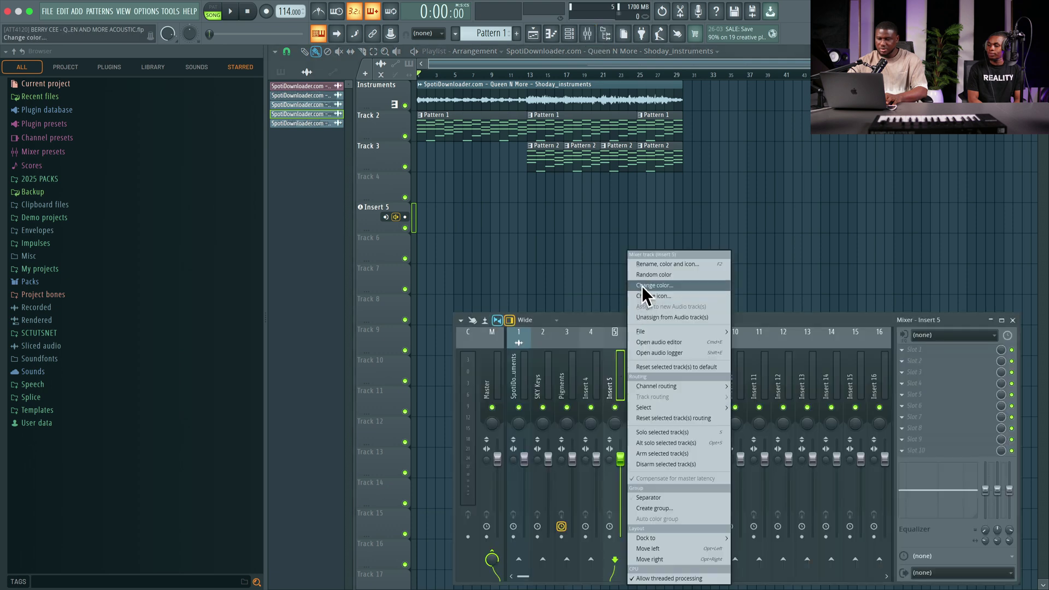
click(654, 265)
text(REC LEAD VOX)
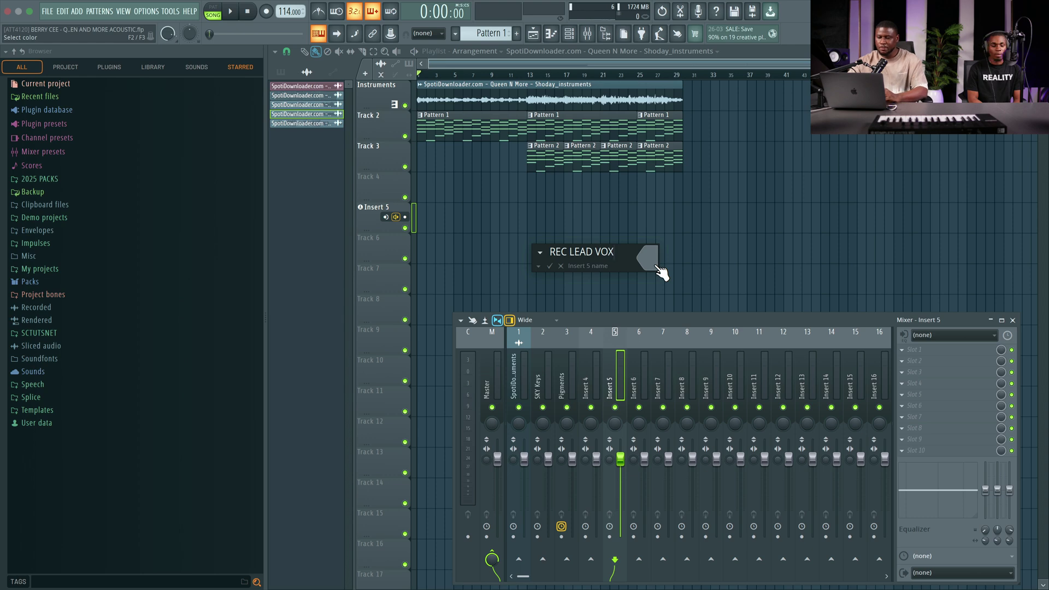
key(Return)
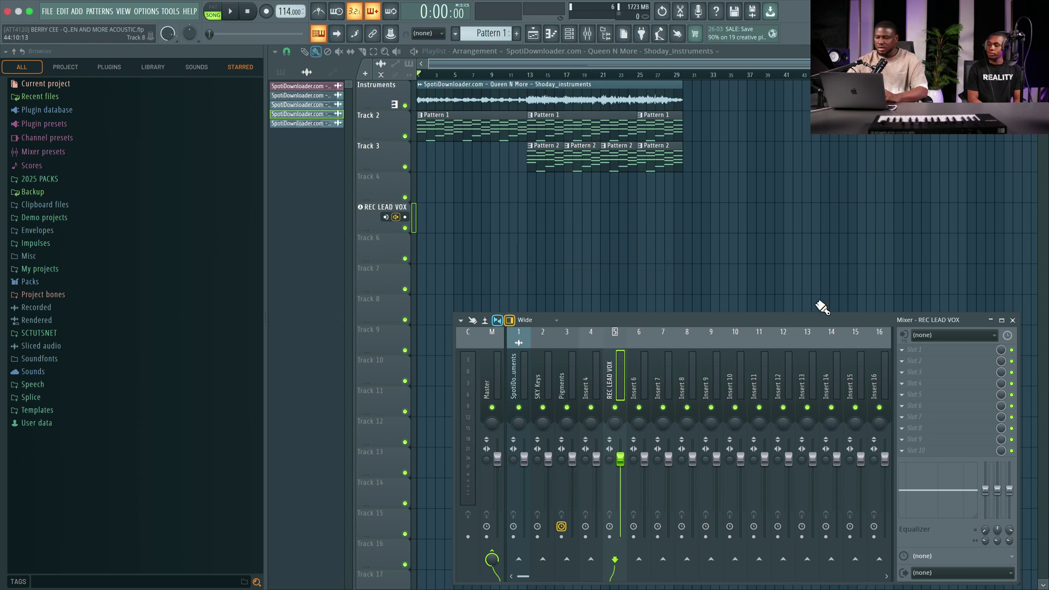
- Assign mono Input 2 as the REC LEAD VOX recording source and set its external input monitoring to Off
click(923, 336)
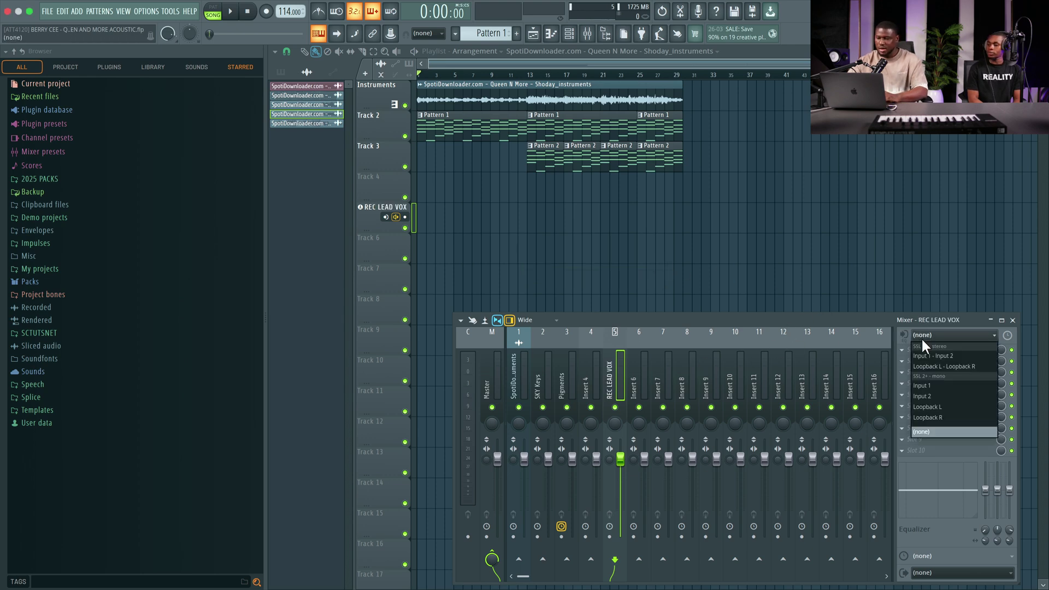
click(927, 398)
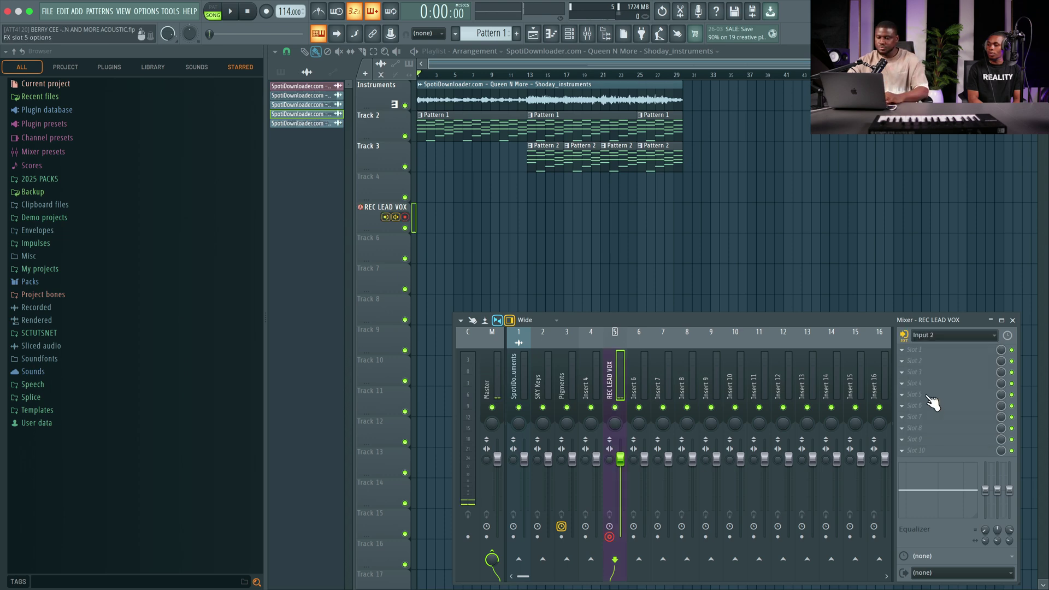
click(905, 336)
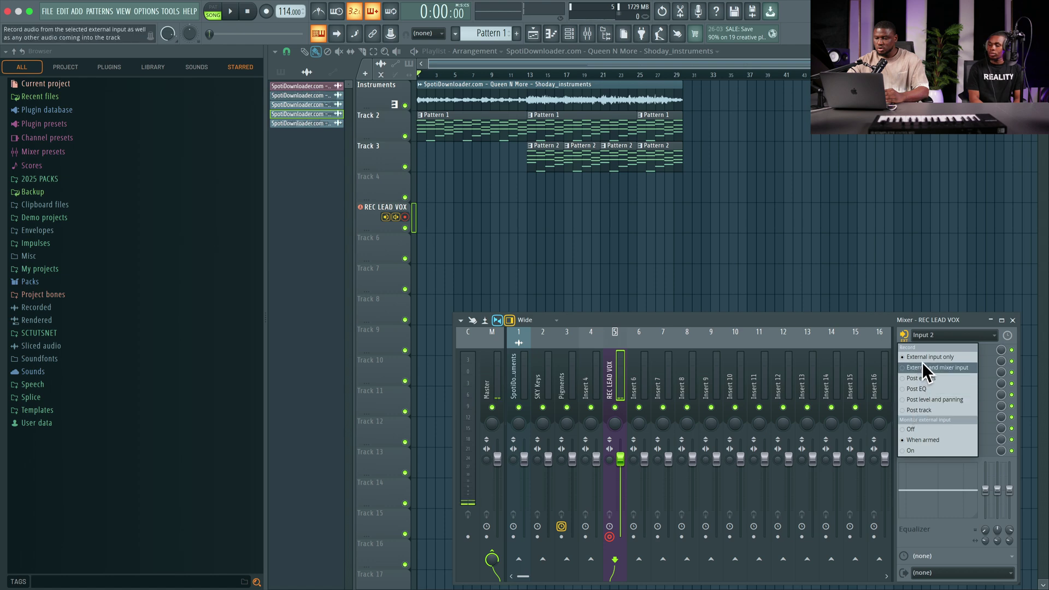
click(924, 432)
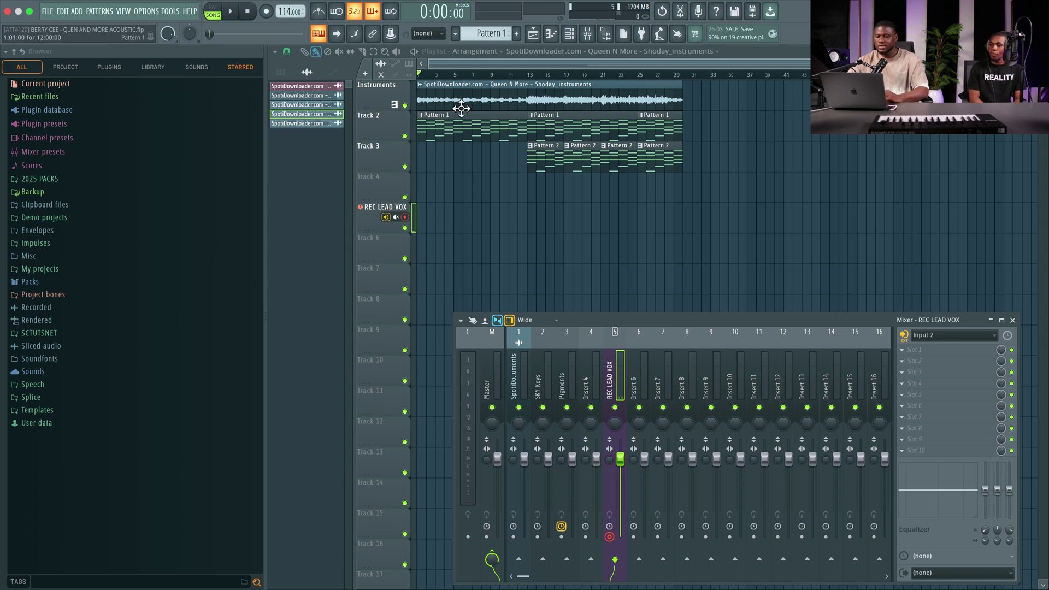
key(F9)
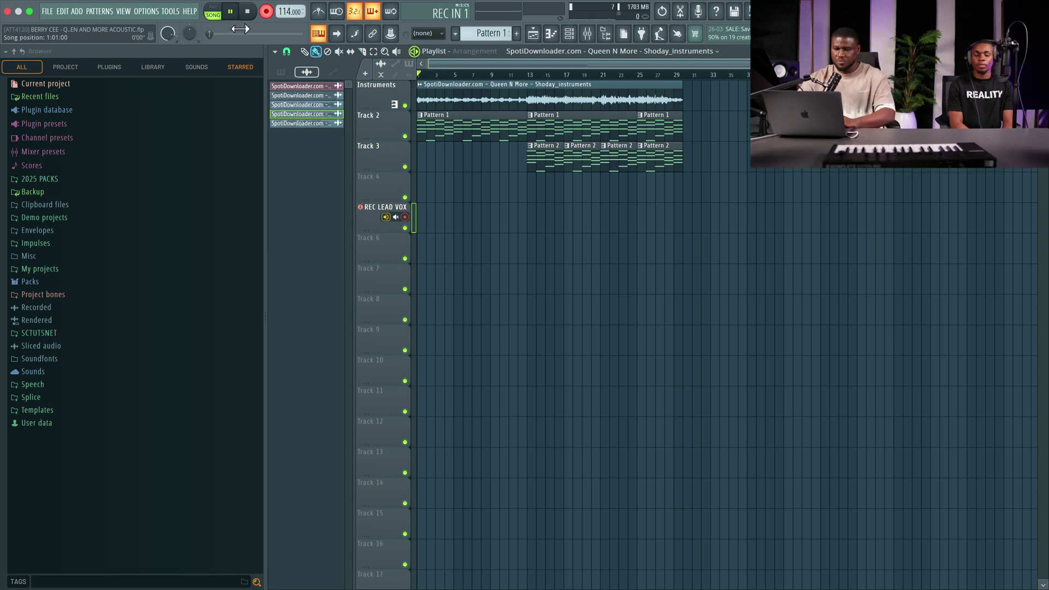
- Record a lead vocal take of about one minute from the song start onto REC LEAD VOX and play back its opening
key(ctrl+r)
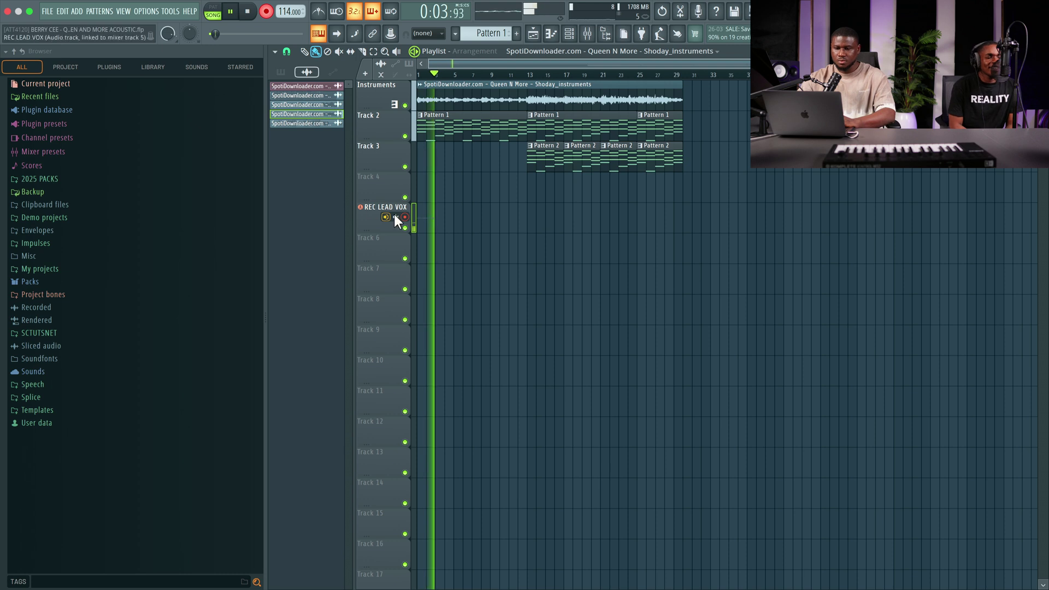
scroll(395, 214, up, 2)
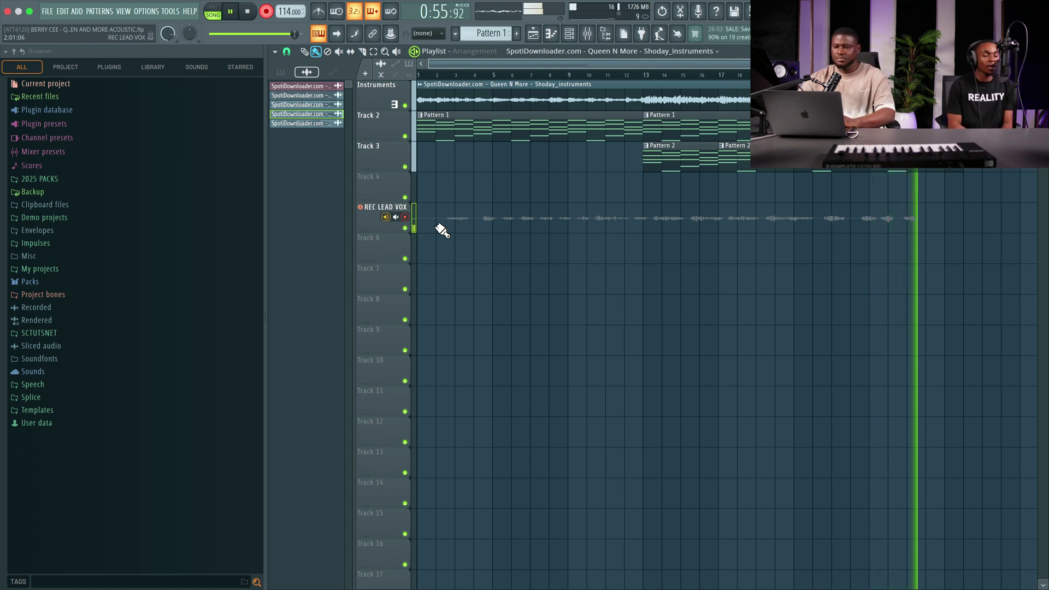
key(space)
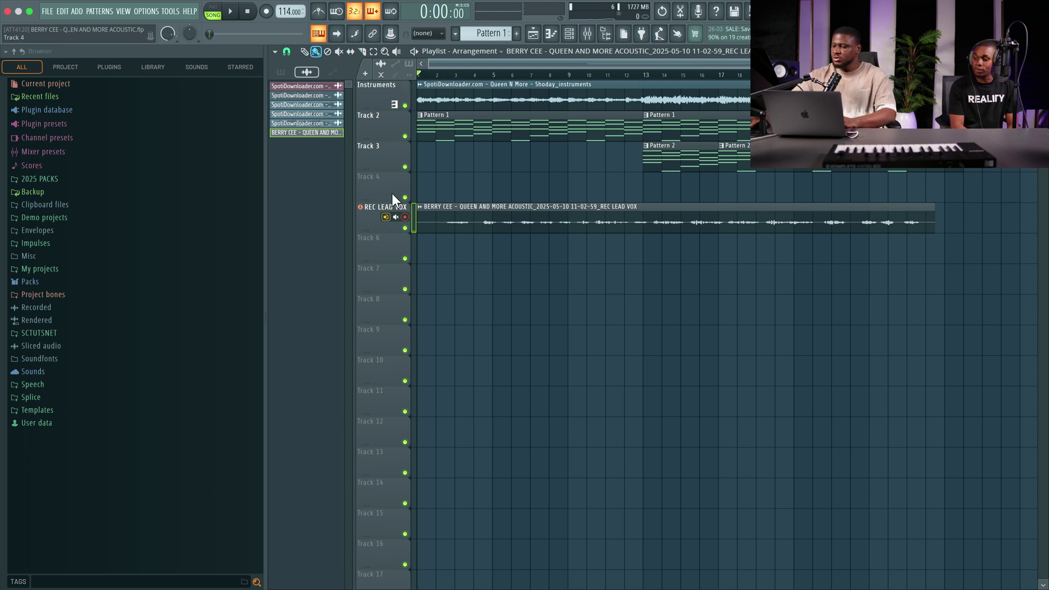
key(space)
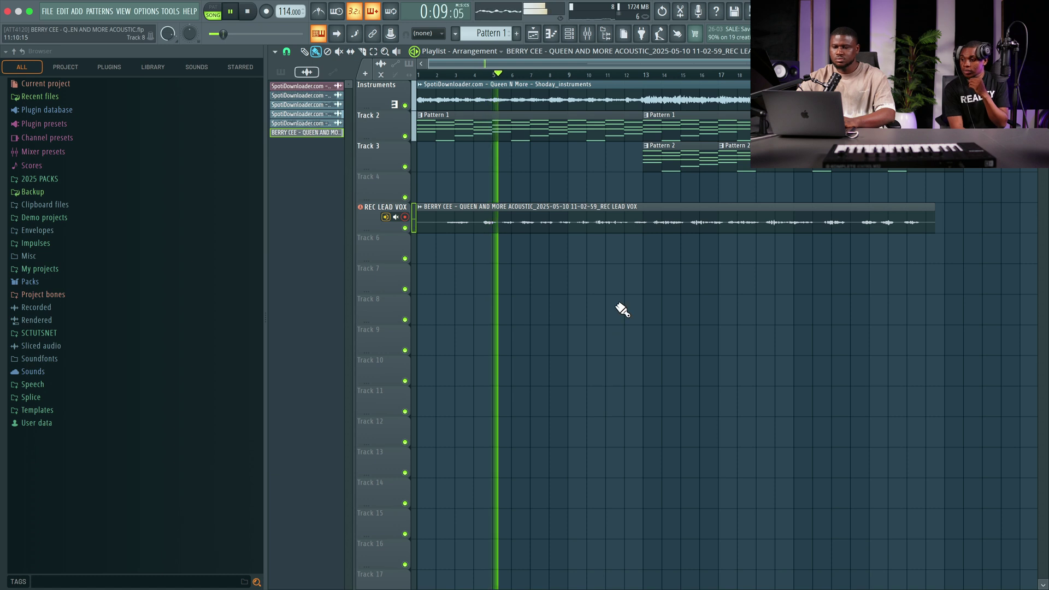
key(space)
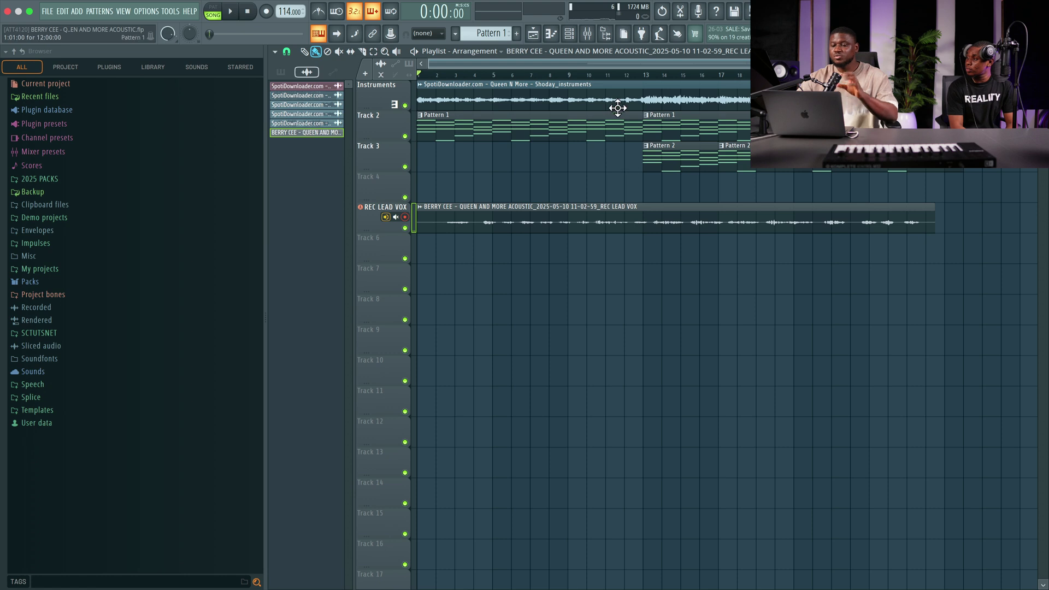
- Lower the instruments, SKY Keys and Pigments mixer tracks together to -4.5 dB and play the song from the start
click(587, 34)
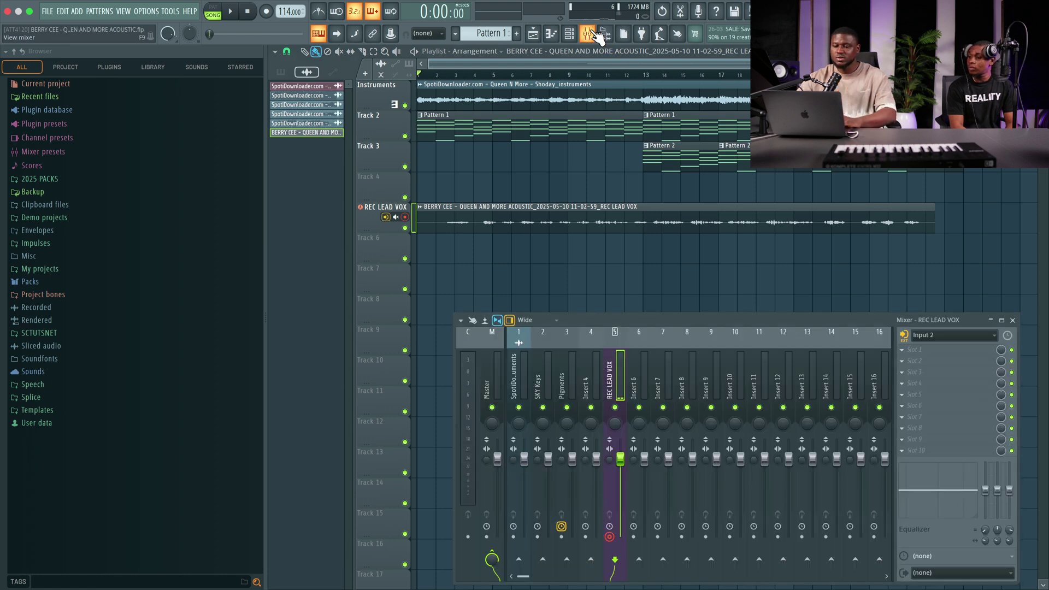
click(548, 385)
ctrl+click(559, 390)
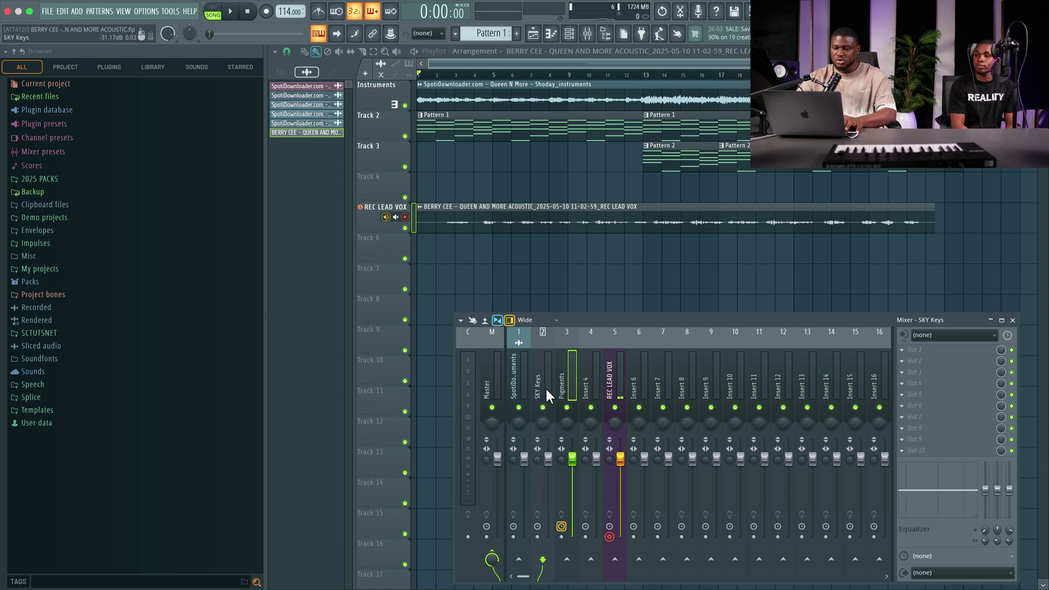
ctrl+click(525, 386)
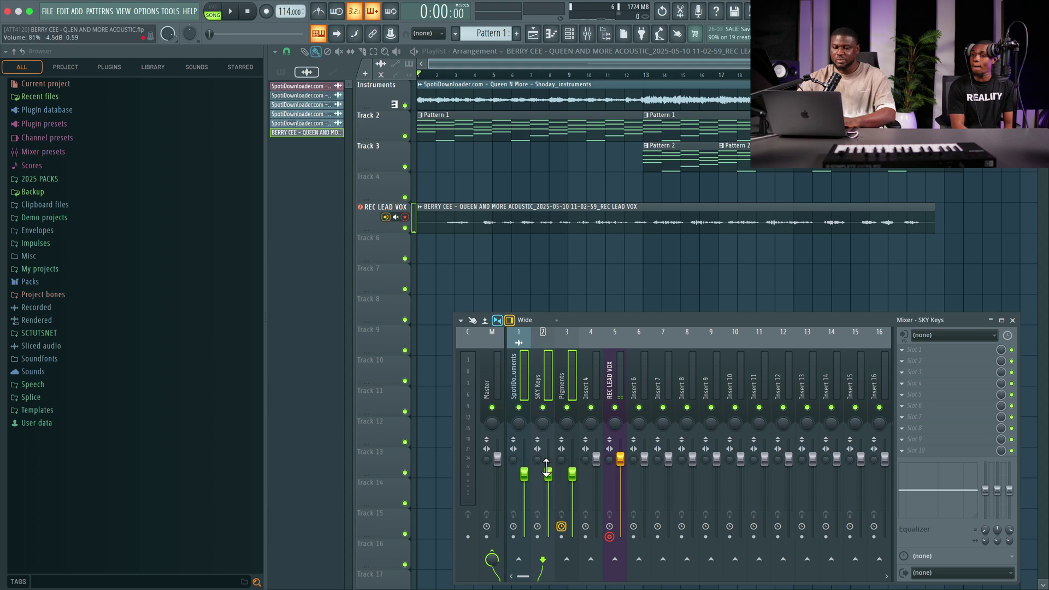
key(F9)
key(space)
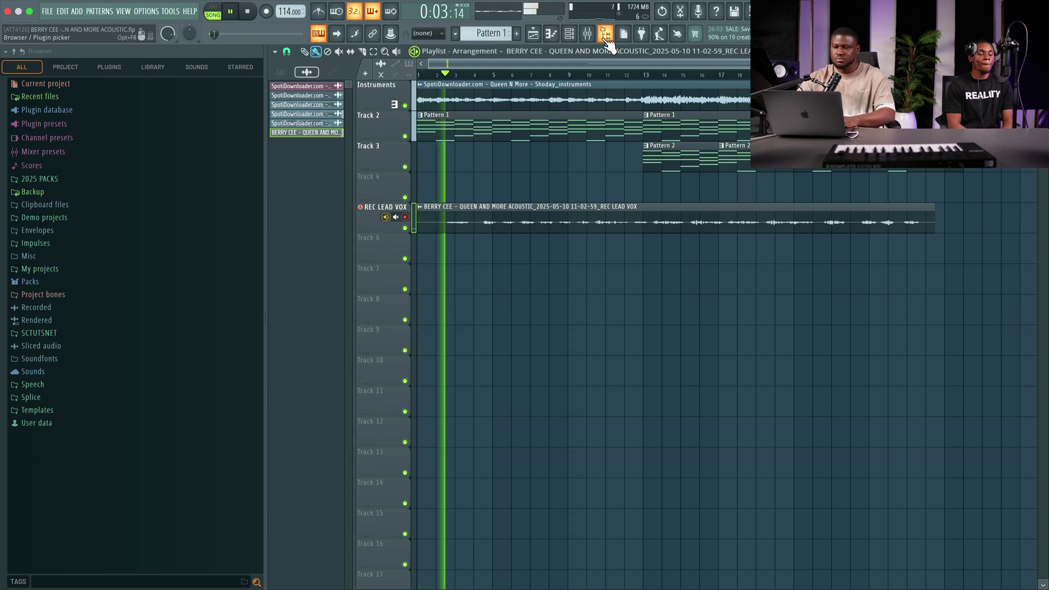
- Lower the three backing mixer tracks to -6.1 dB during playback, and briefly solo REC LEAD VOX to hear the vocal alone
click(588, 34)
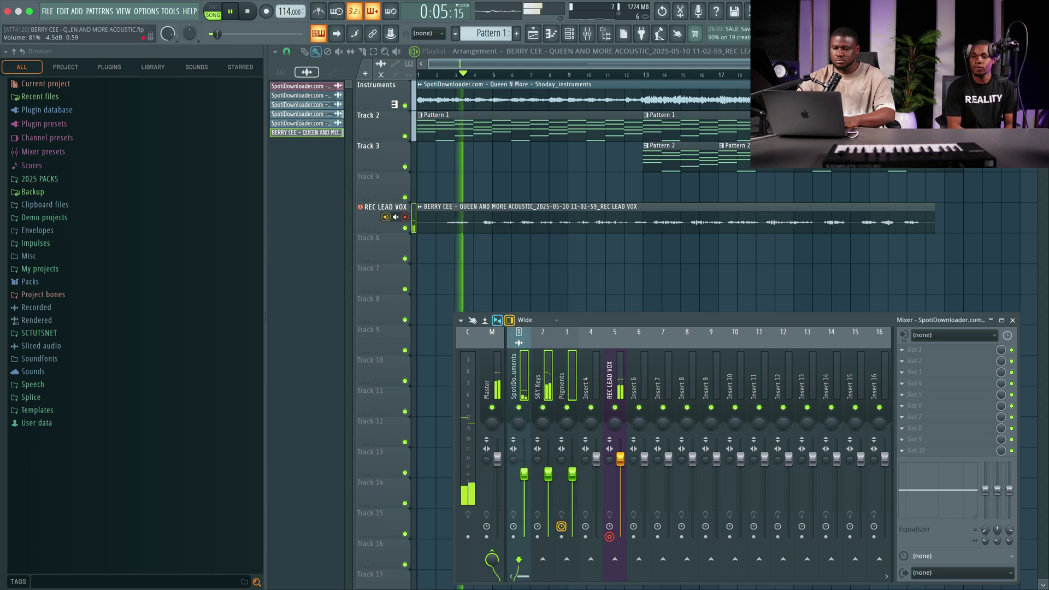
drag(524, 474, 533, 484)
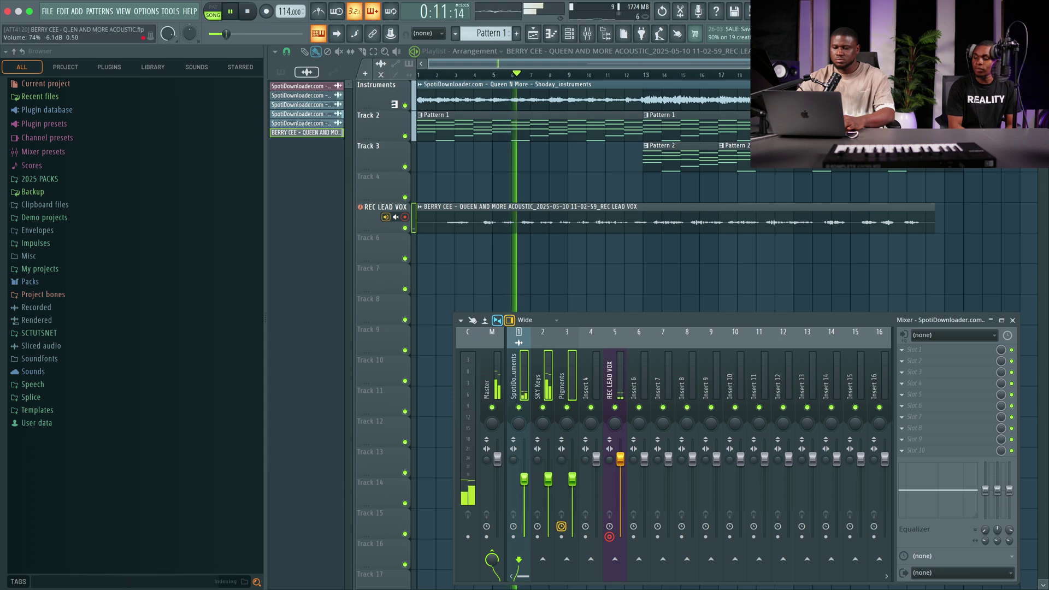
key(F9)
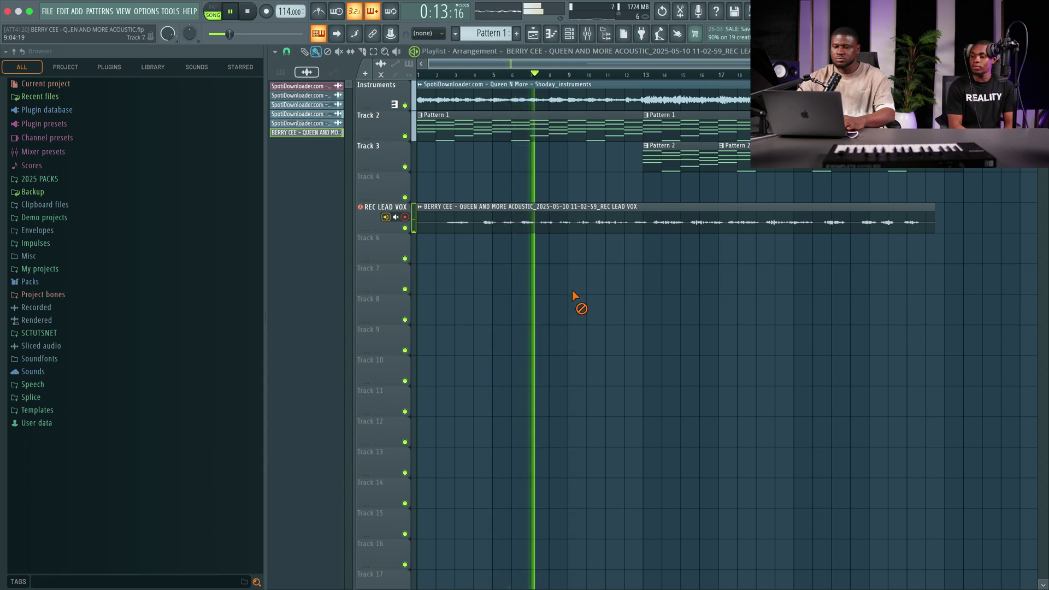
right_click(405, 228)
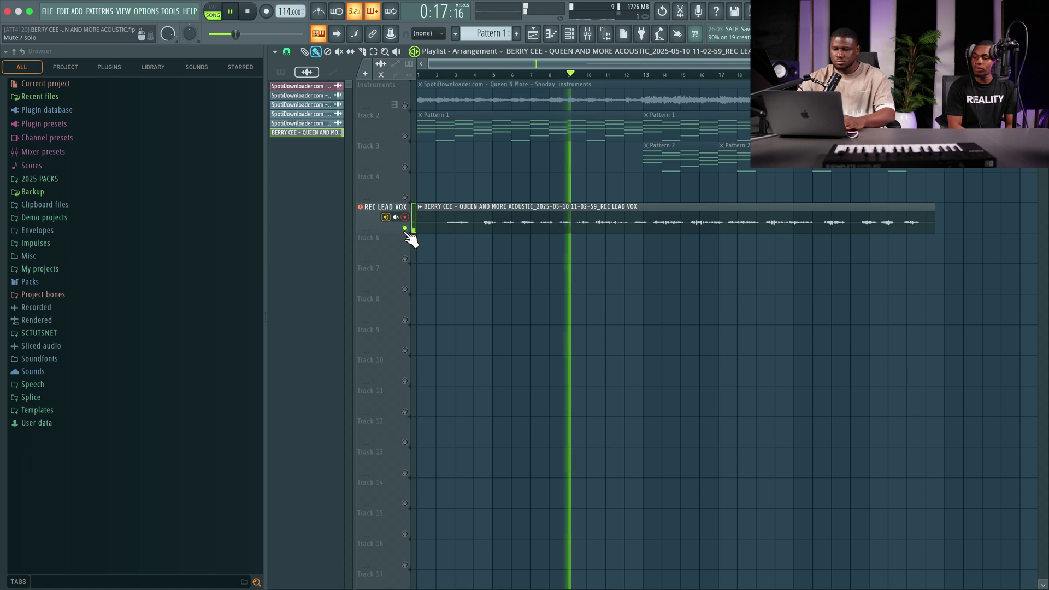
right_click(406, 229)
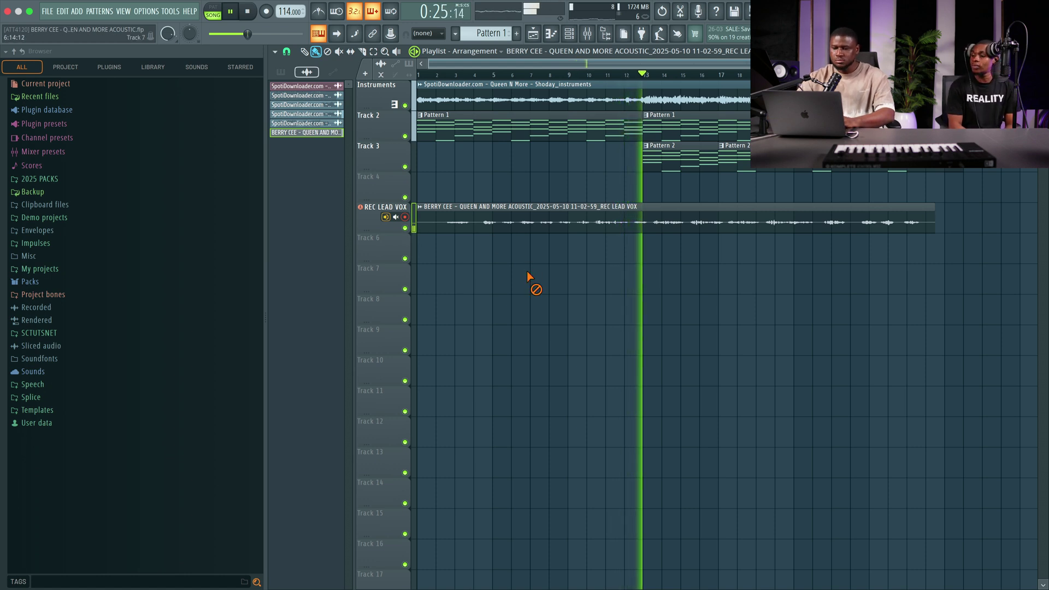
- Save the project and stop the song playback
key(ctrl+s)
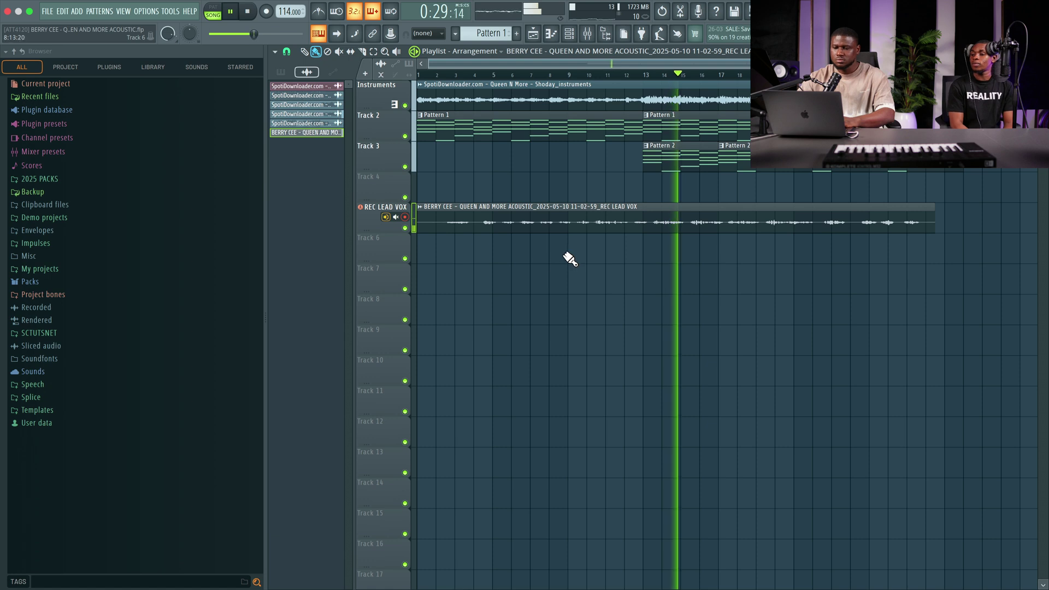
key(space)
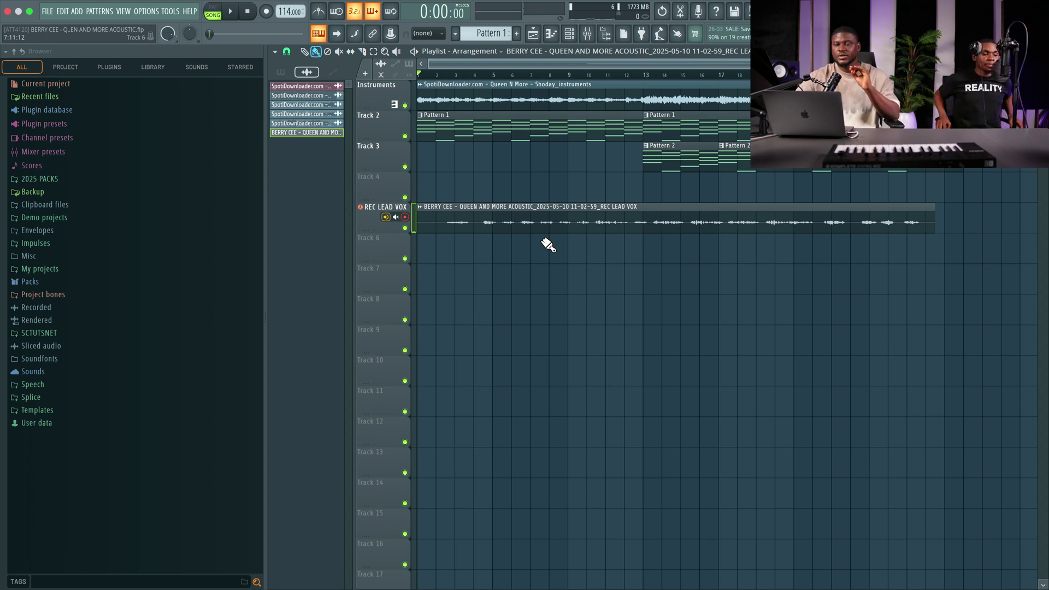
- View the recorded lead vocal clip's audio clip settings and waveform, and close them
double_click(600, 216)
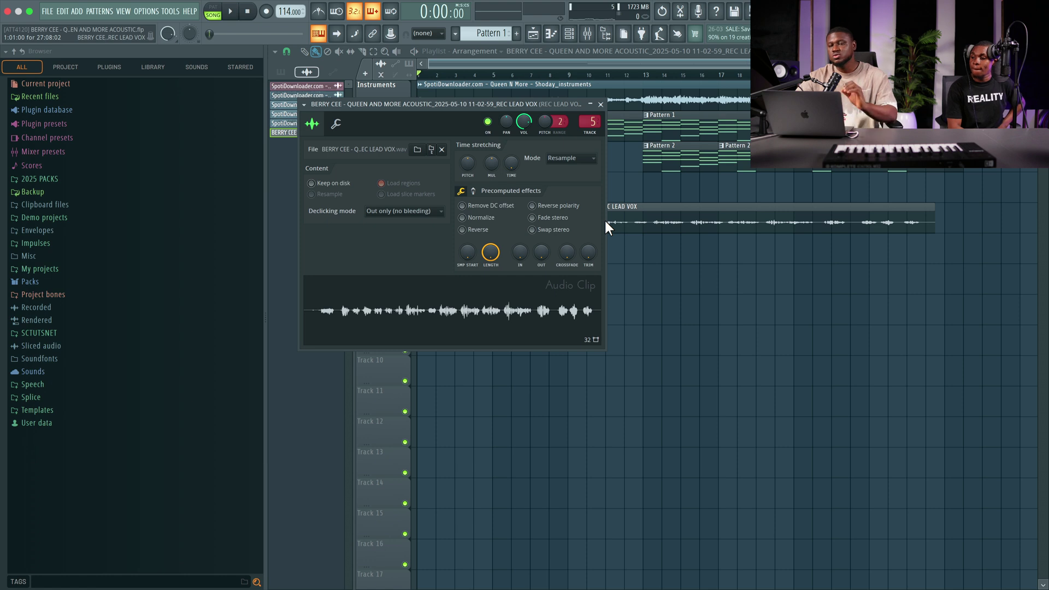
double_click(668, 218)
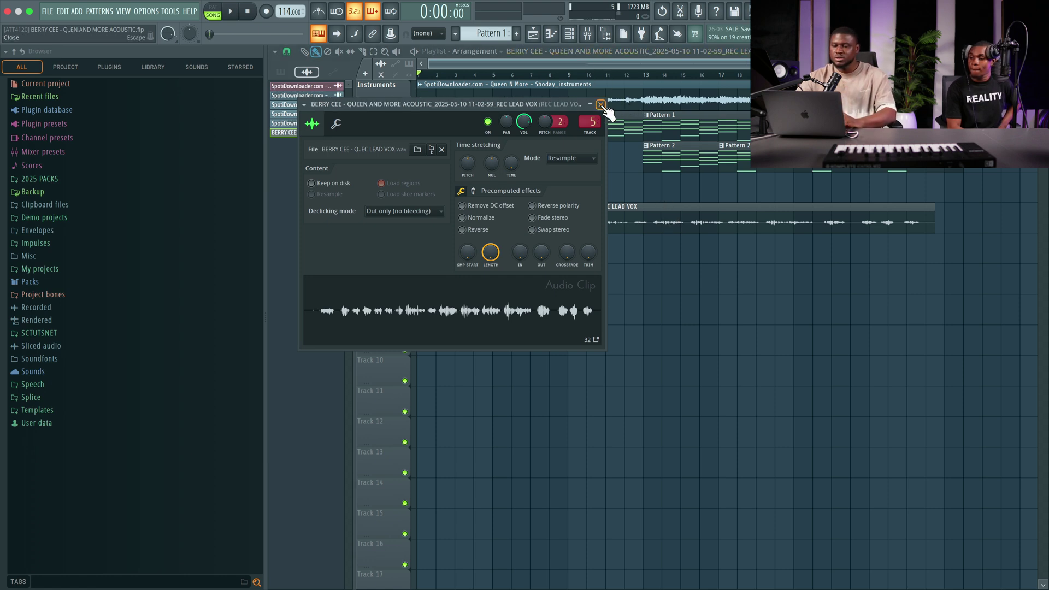
click(601, 105)
- Load the "Natural tuning - Premium" preset from the SC TUTS Afro vocal kit's TUNING folder onto the REC LEAD VOX mixer track
click(588, 33)
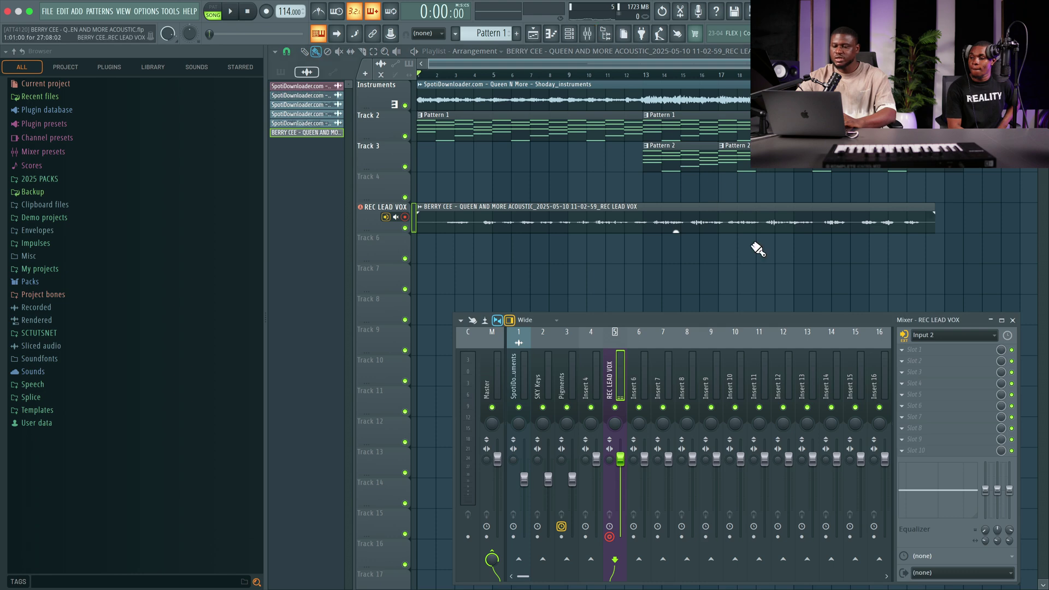
click(38, 333)
click(74, 357)
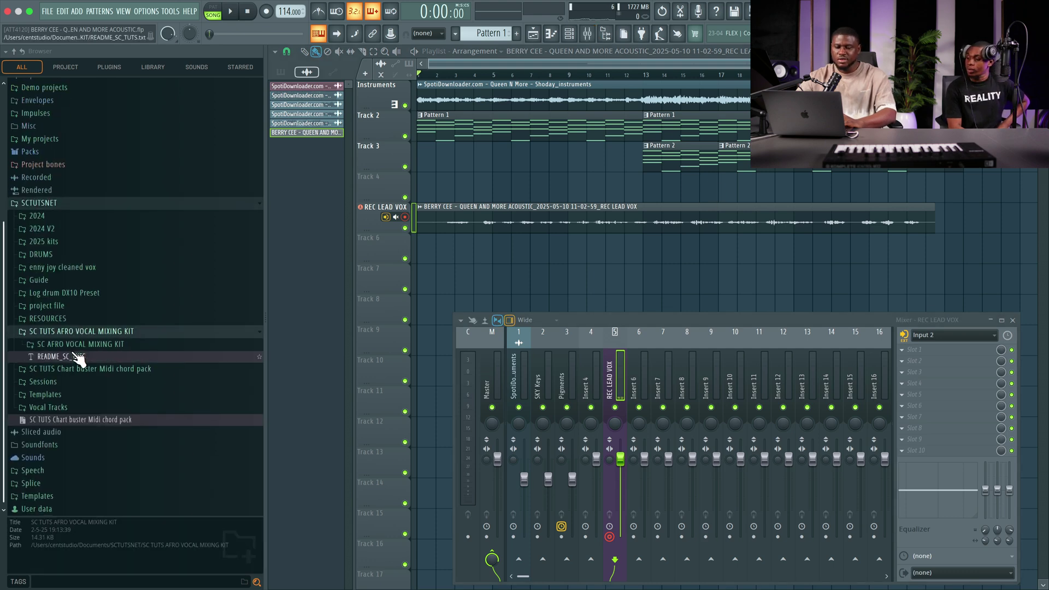
click(76, 344)
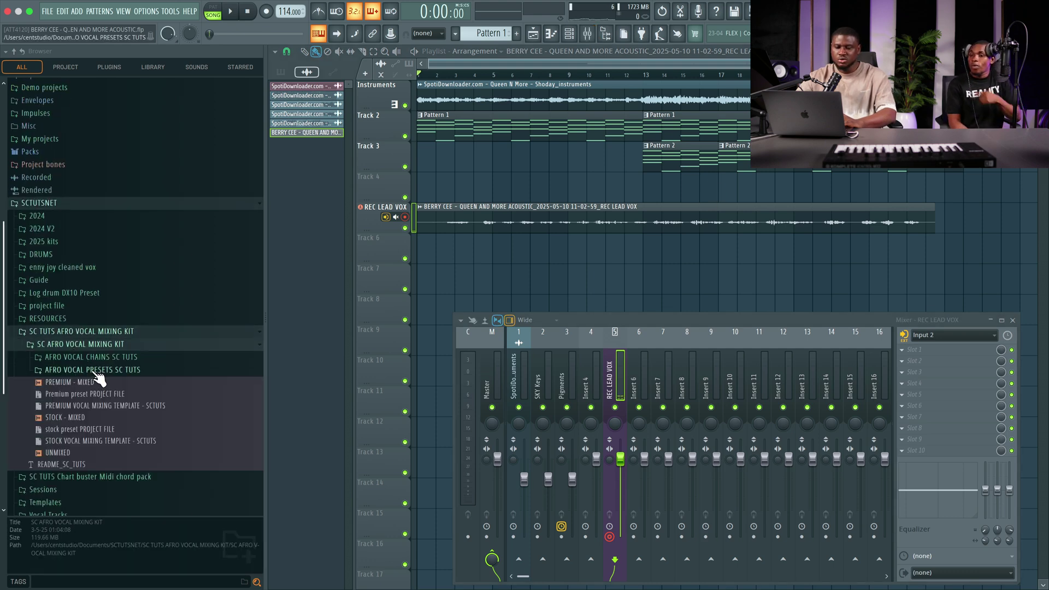
click(93, 370)
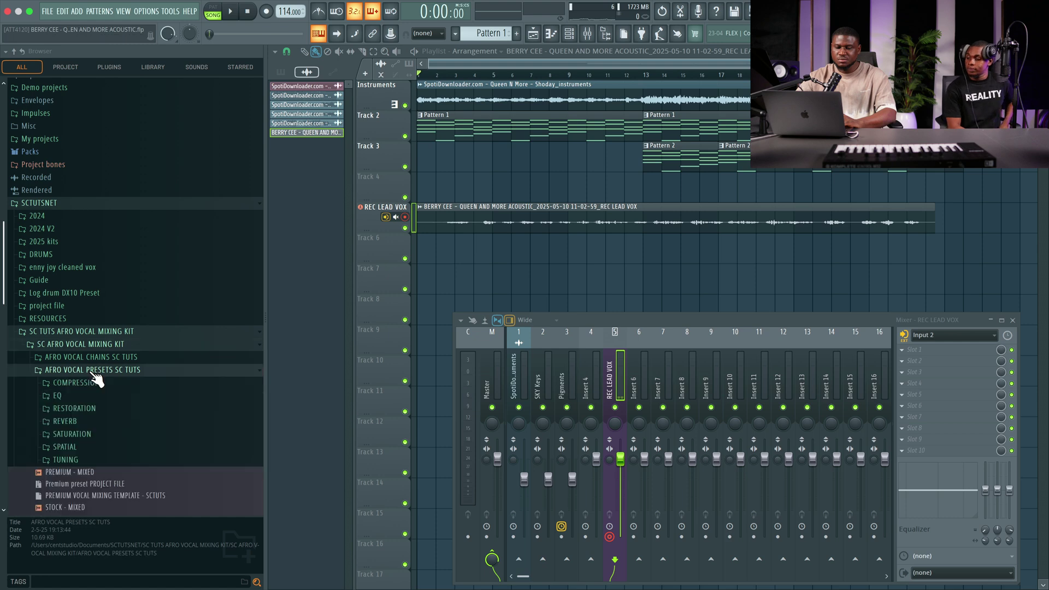
scroll(97, 380, down, 2)
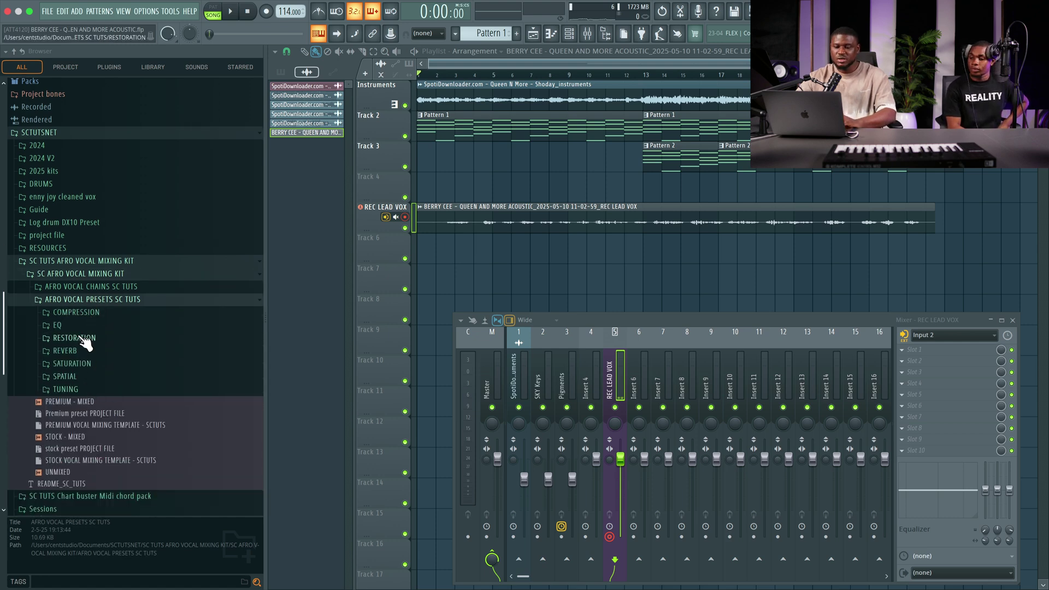
click(87, 389)
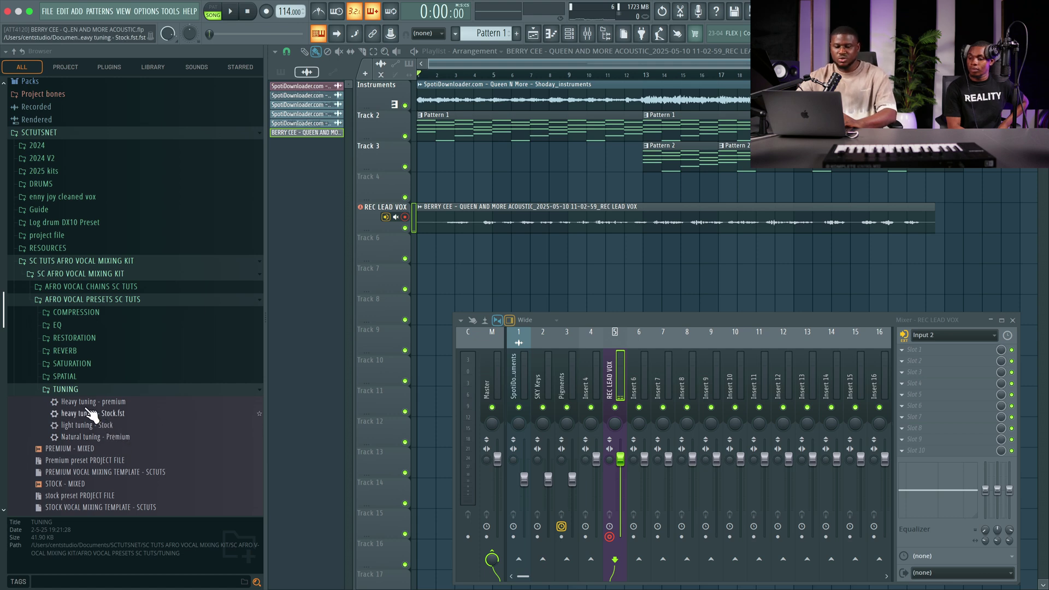
double_click(112, 437)
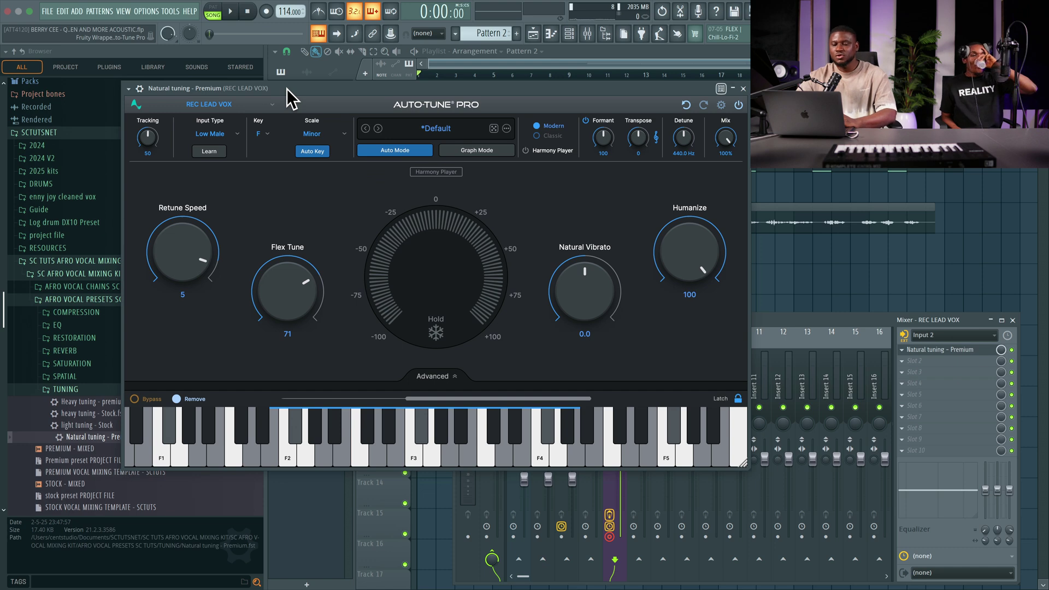
- Set the Auto-Tune Pro key to Db and the scale to Major, and close the plugin
drag(286, 88, 359, 90)
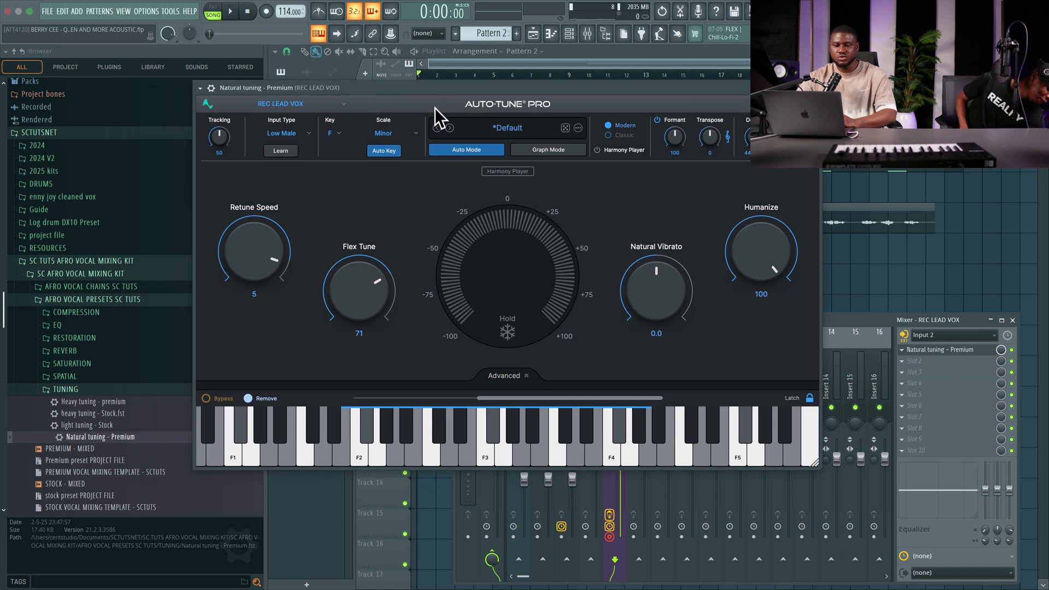
click(331, 136)
click(337, 162)
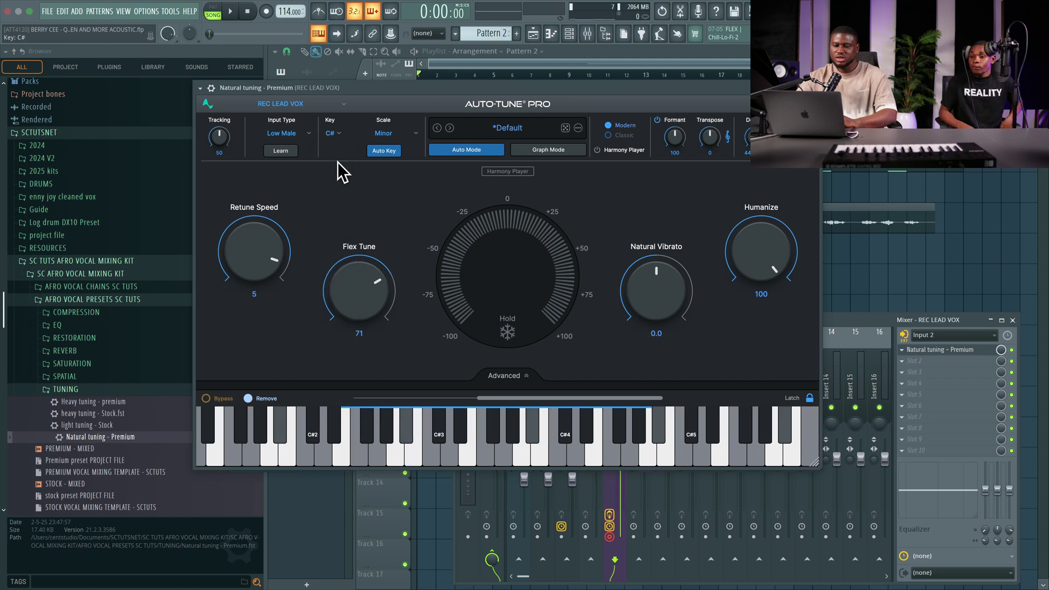
click(375, 133)
click(385, 166)
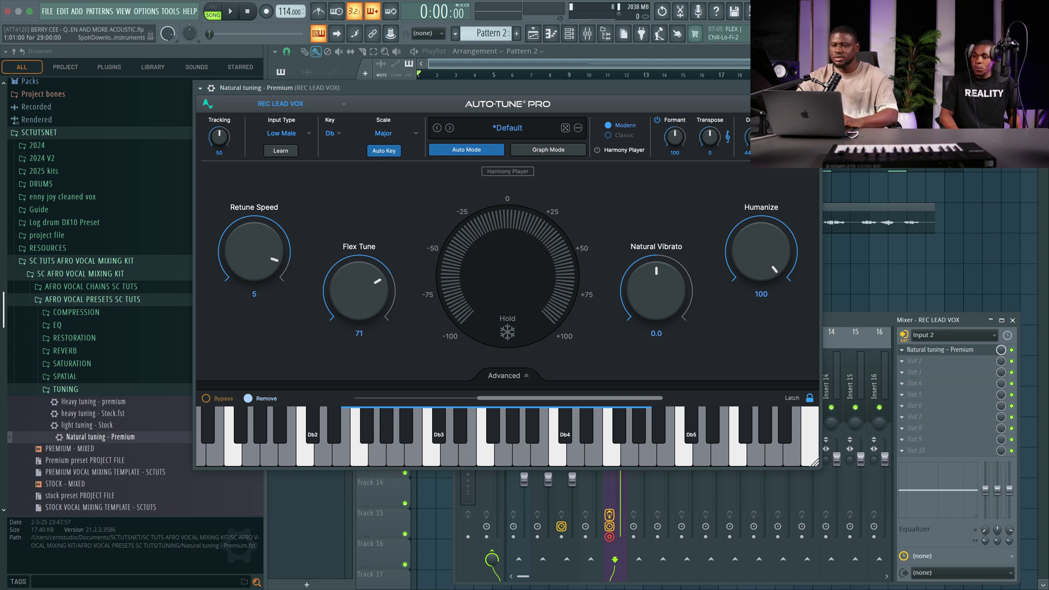
key(Escape)
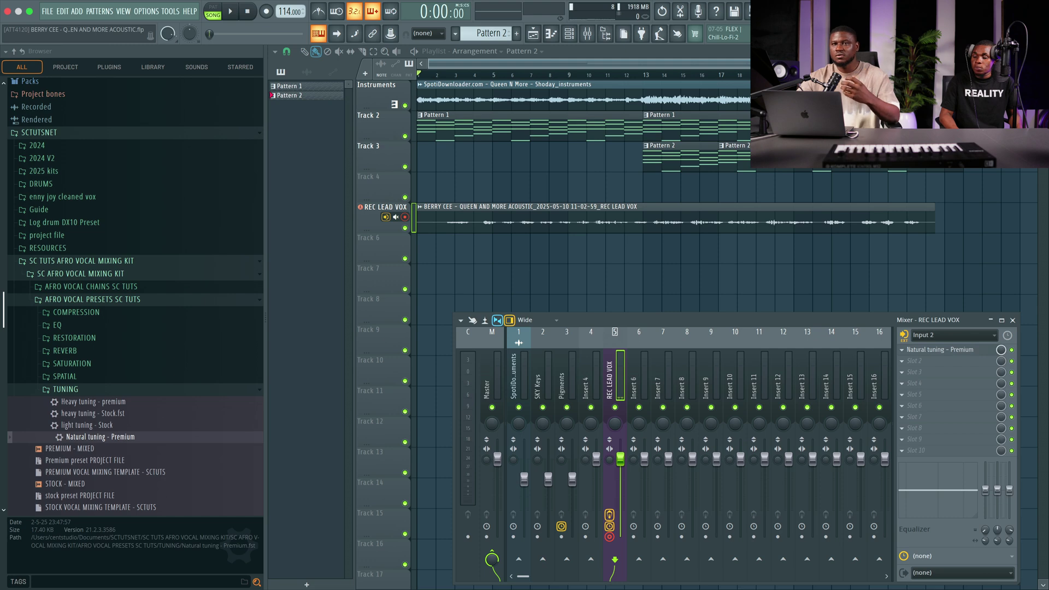
- Play the song from about bar 5 to hear the tuned vocal, checking Auto-Tune's pitch detection, and stop playback
click(506, 76)
key(space)
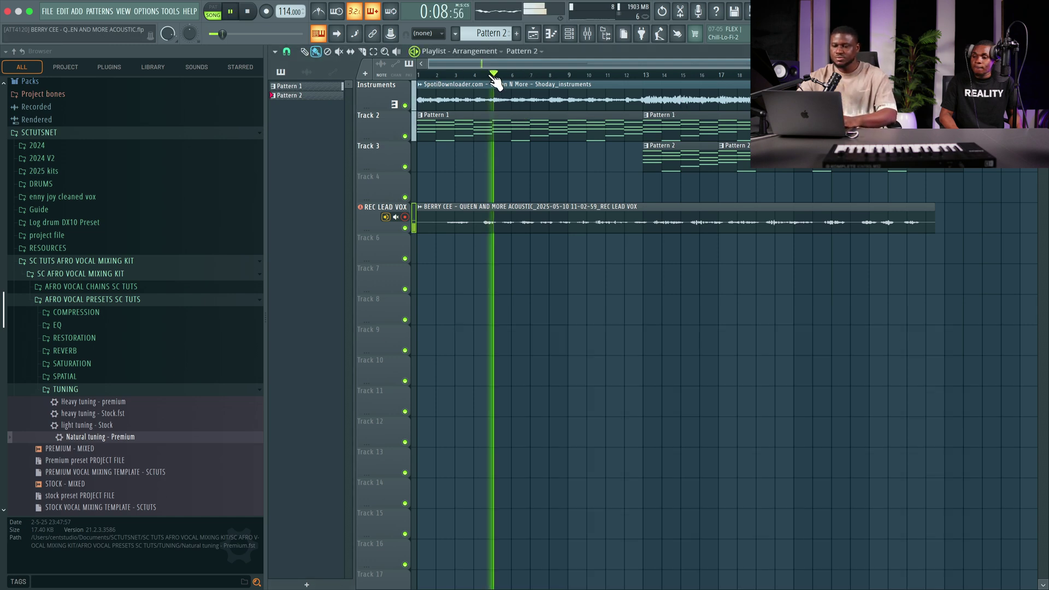
click(587, 35)
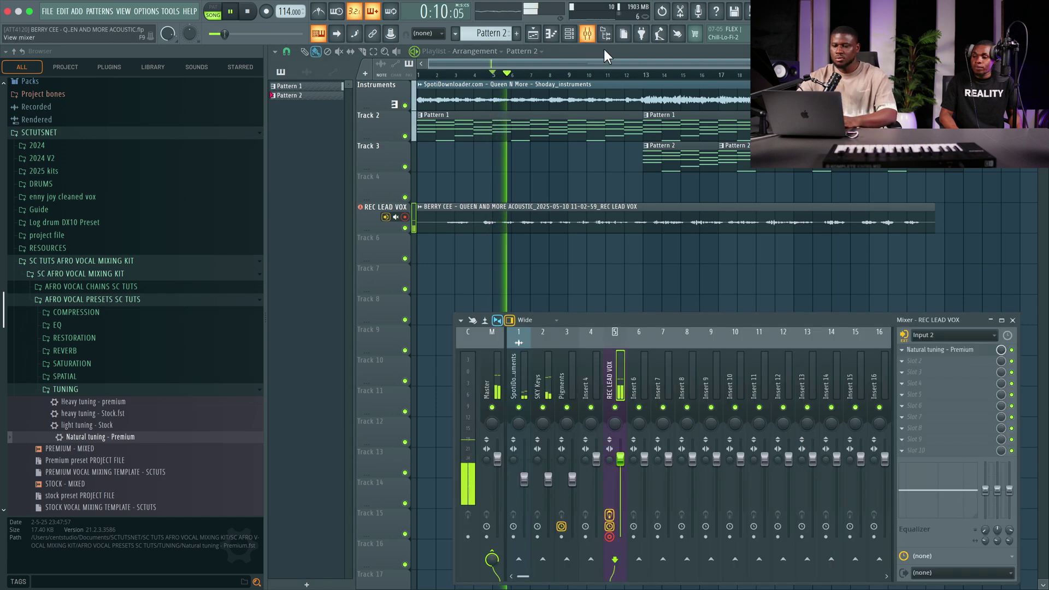
click(946, 350)
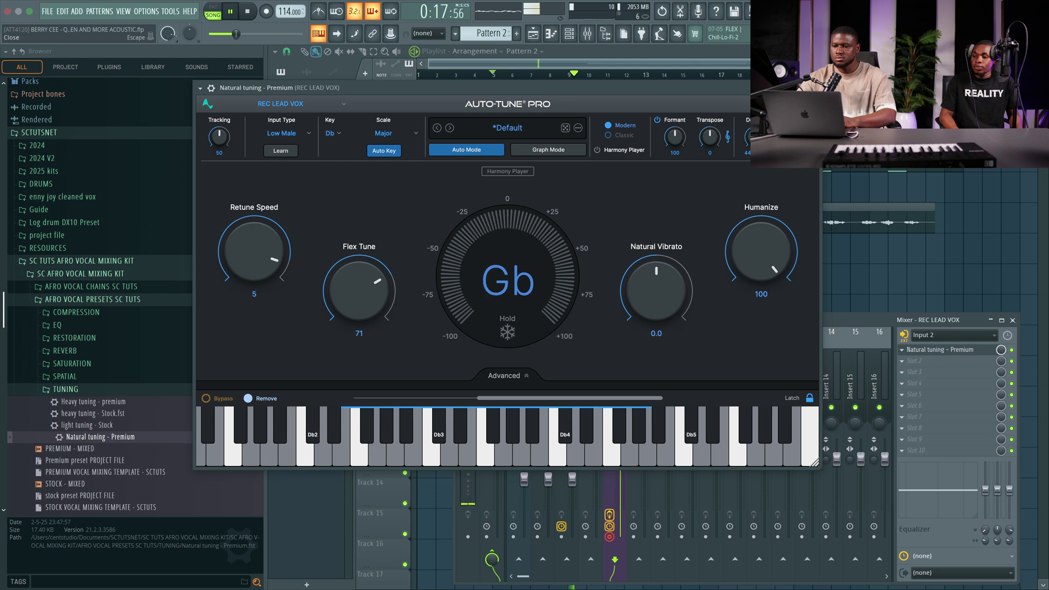
key(Escape)
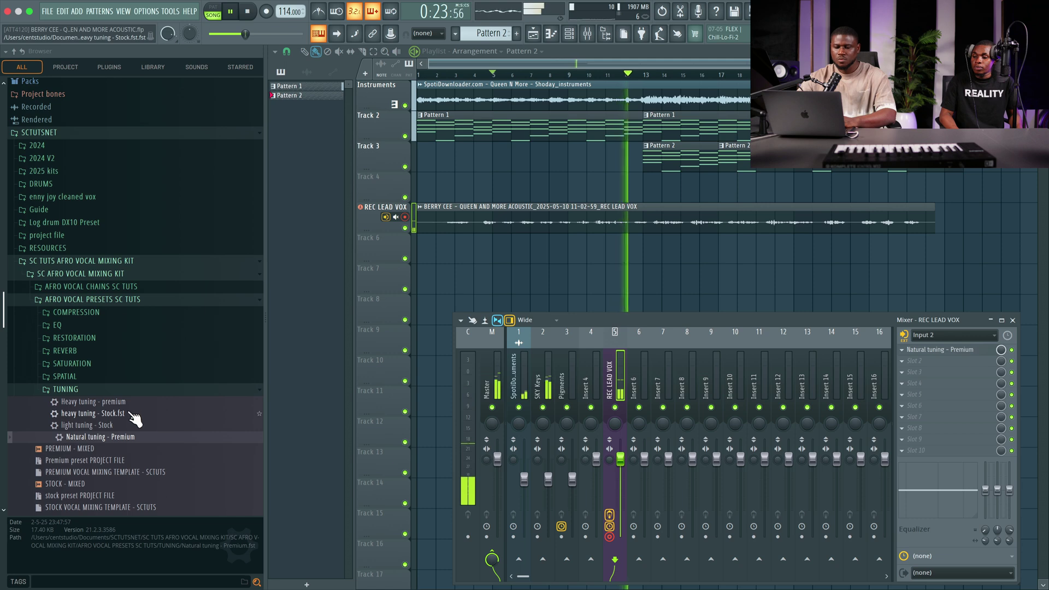
key(space)
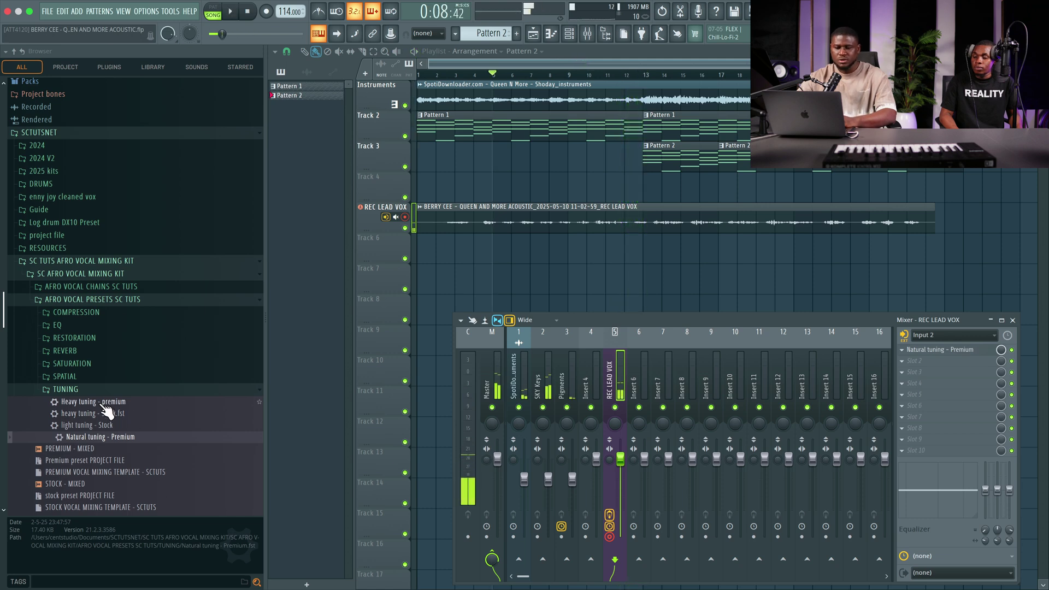
- Load the "reso blaster - Stock" preset from the EQ folder into slot 2 of REC LEAD VOX
click(77, 327)
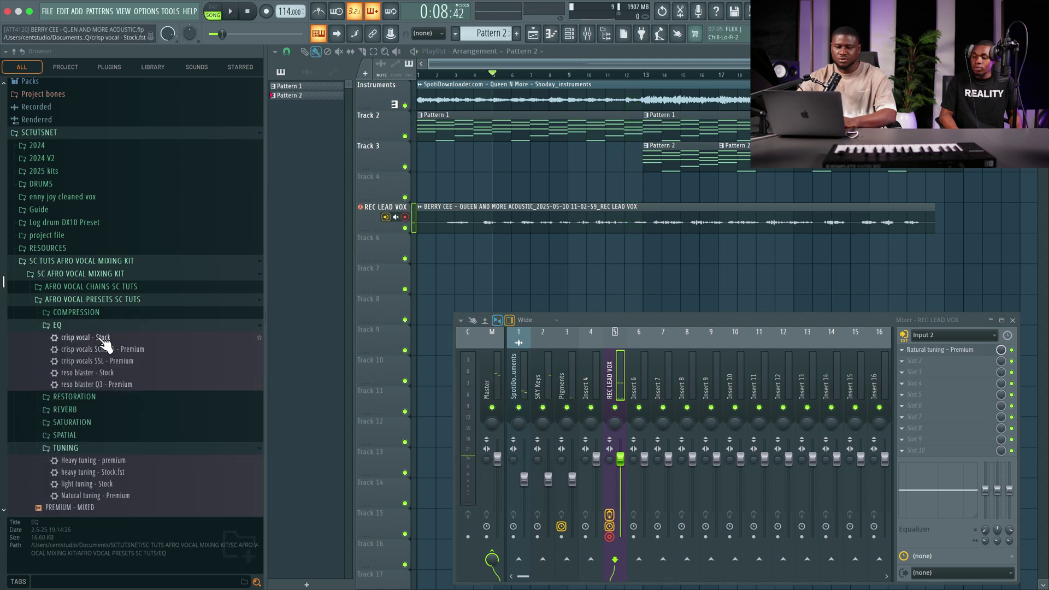
click(103, 375)
drag(966, 375, 958, 362)
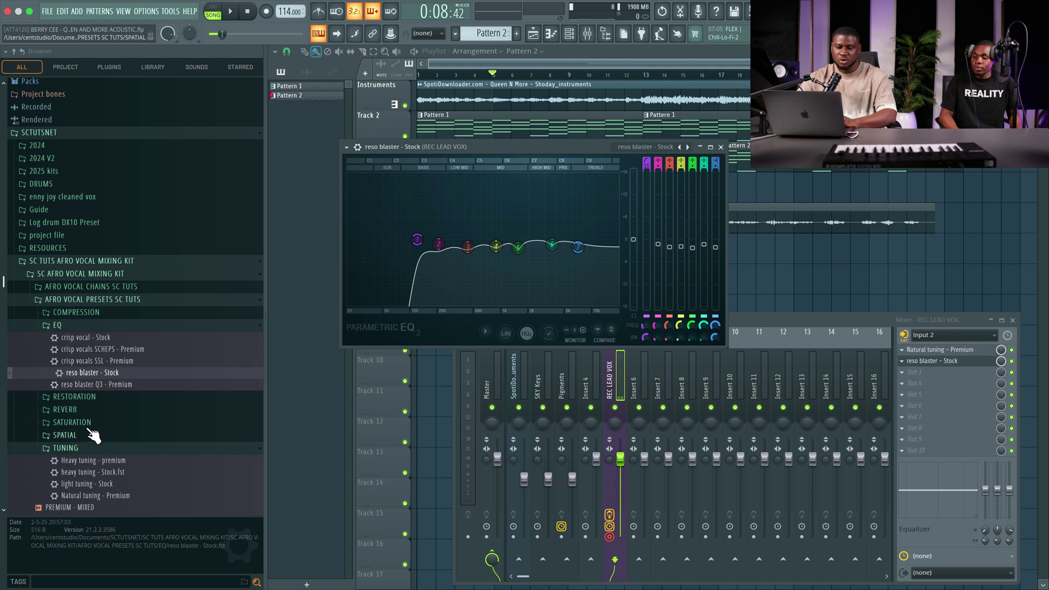
- Load the "vocal leveler - Stock" compression preset into slot 3 of REC LEAD VOX and close both open plugin windows
click(77, 312)
drag(90, 360, 439, 276)
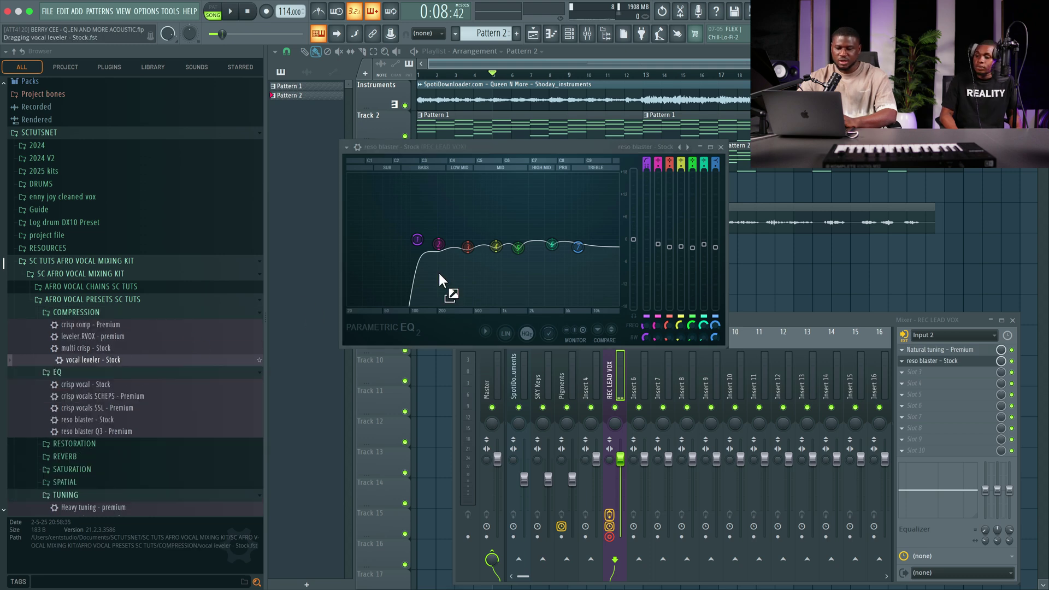
drag(931, 369, 931, 372)
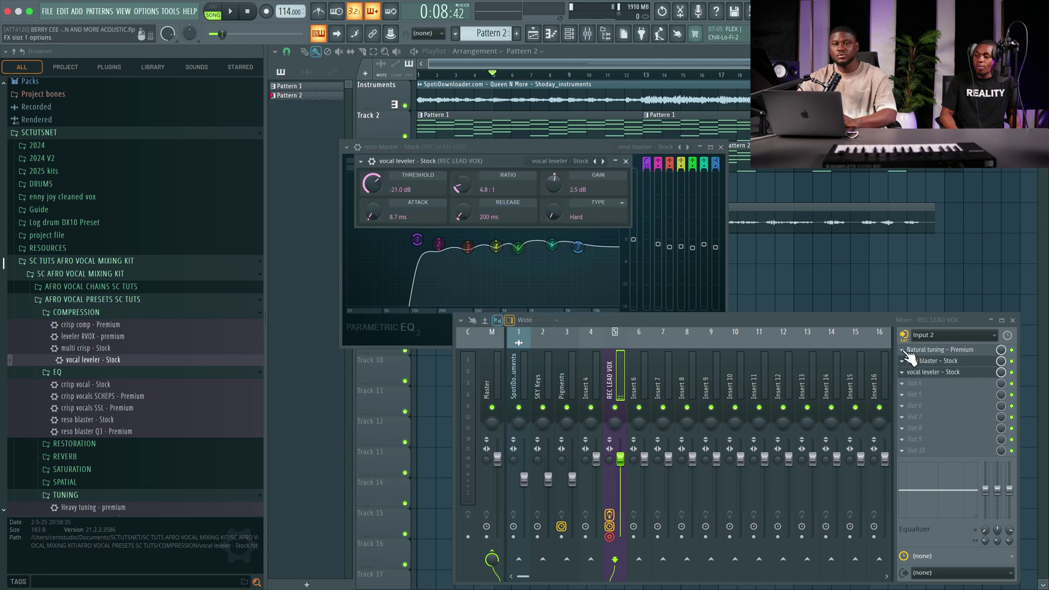
click(721, 147)
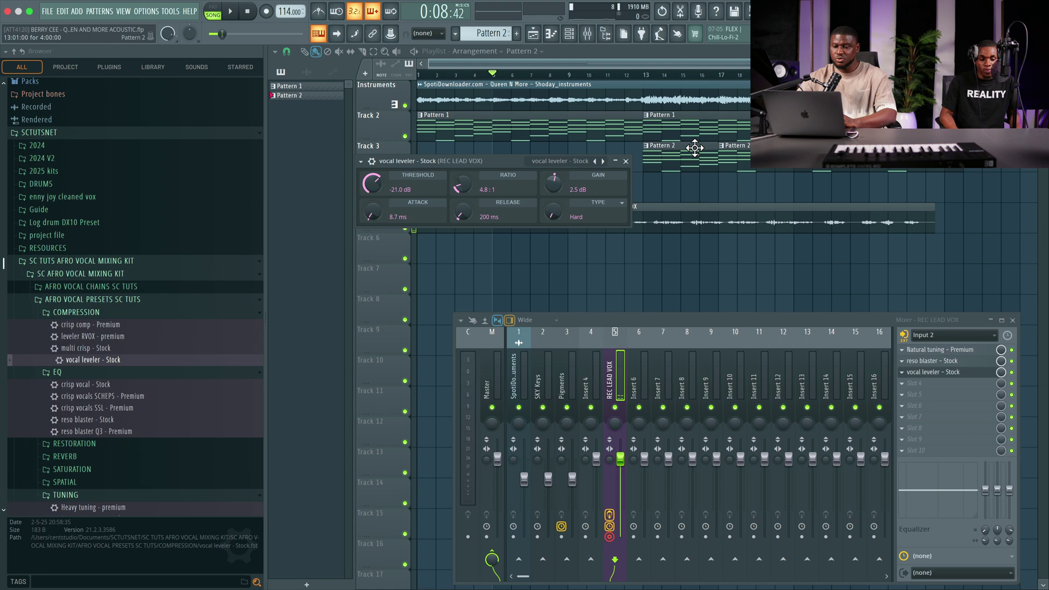
click(626, 161)
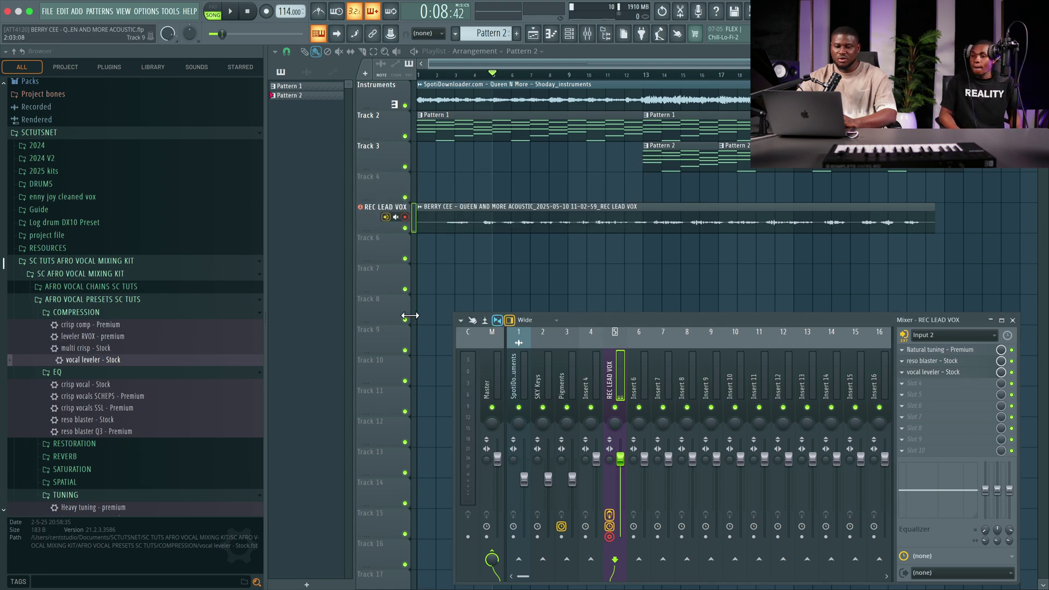
- Load the "lush reverb - Premium" preset onto mixer track Insert 7 and send REC LEAD VOX to that track
click(86, 459)
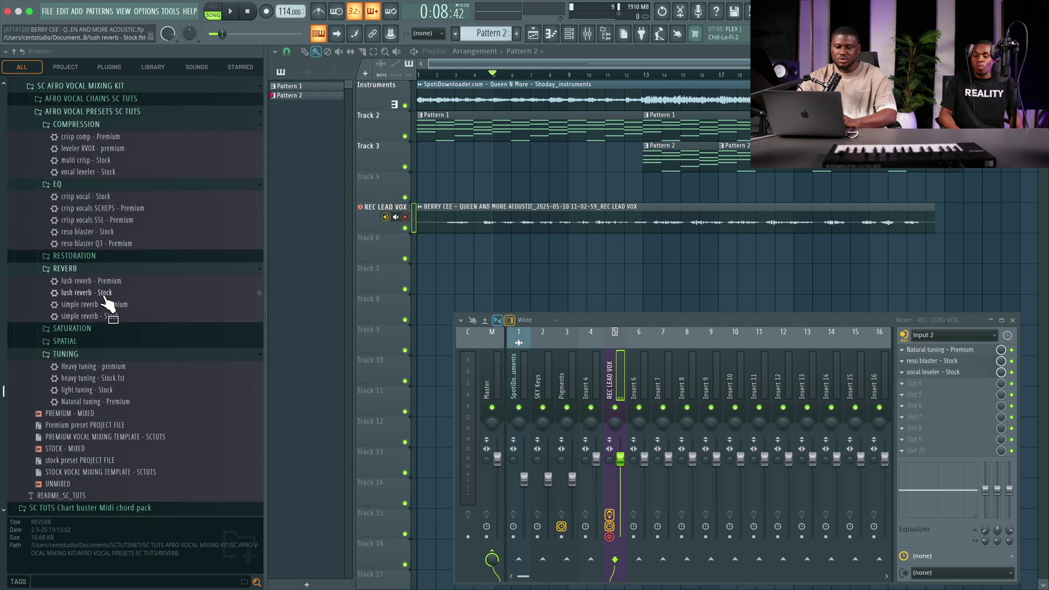
click(107, 284)
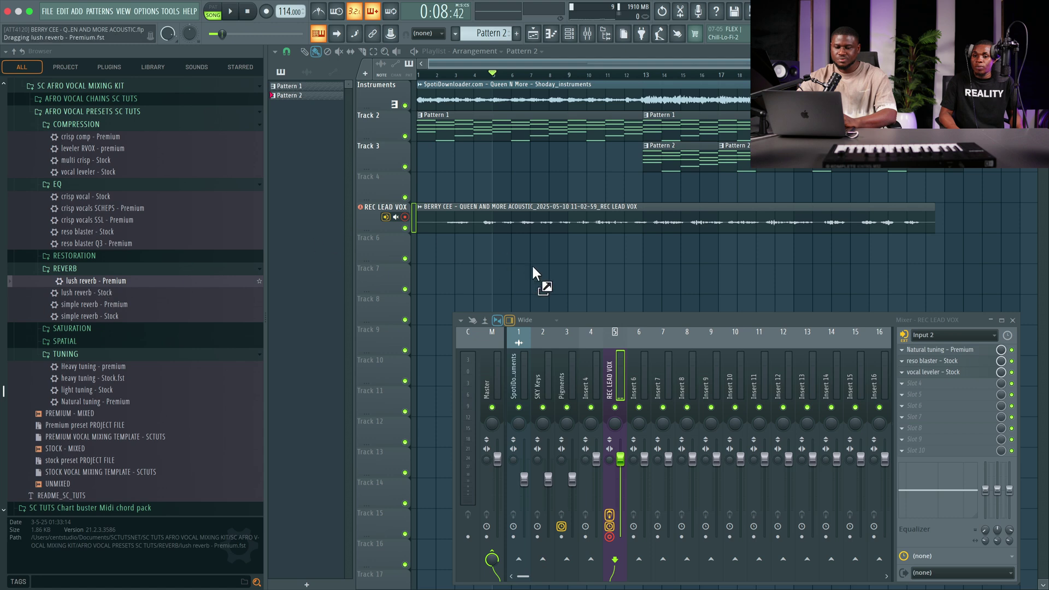
drag(533, 264, 651, 328)
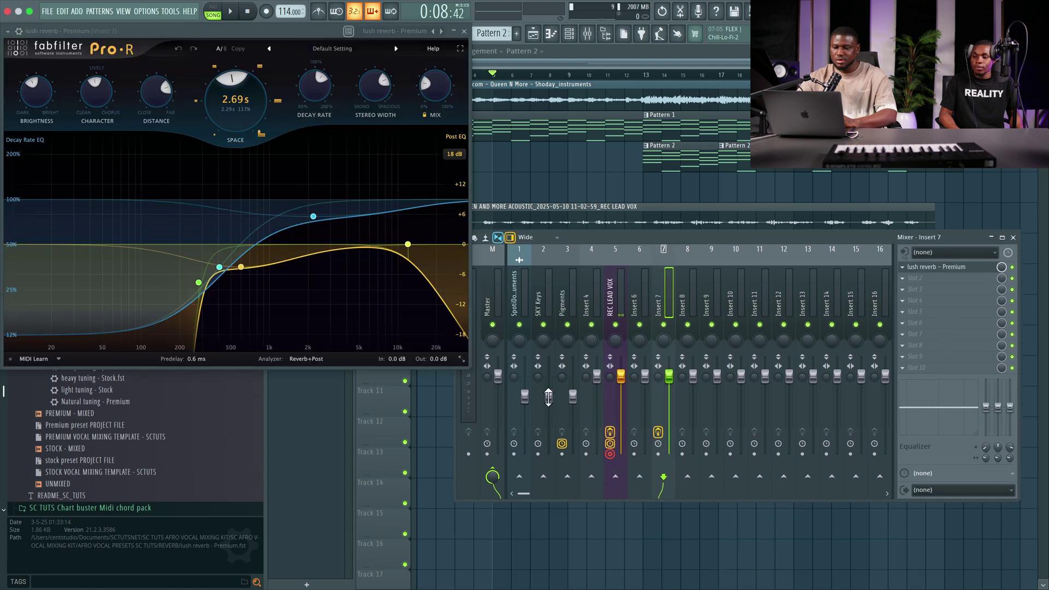
click(612, 415)
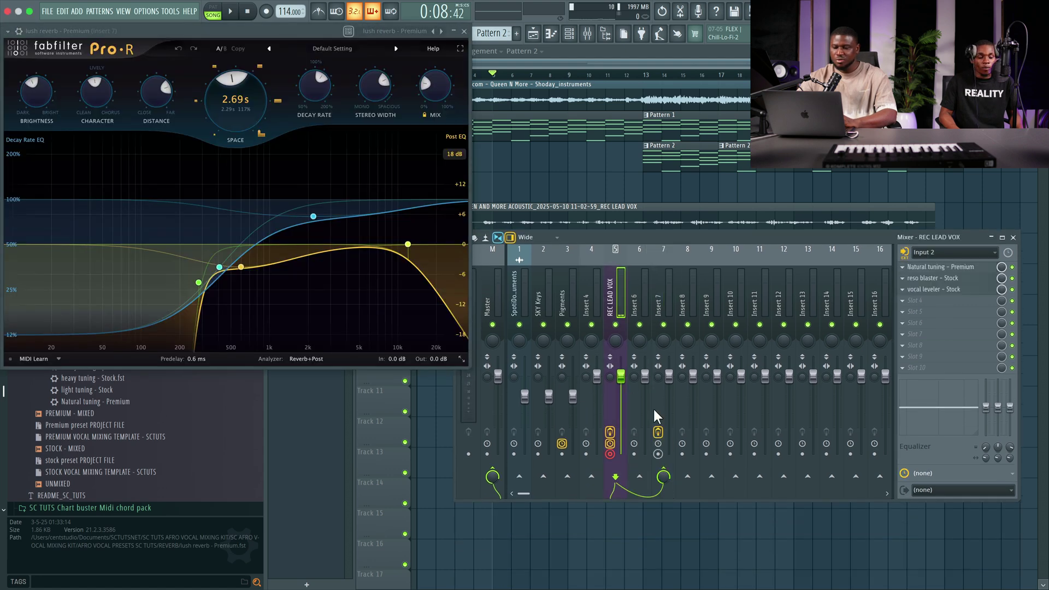
- Rename mixer track Insert 7 as "REVERB LEAD VOX"
click(657, 274)
right_click(657, 274)
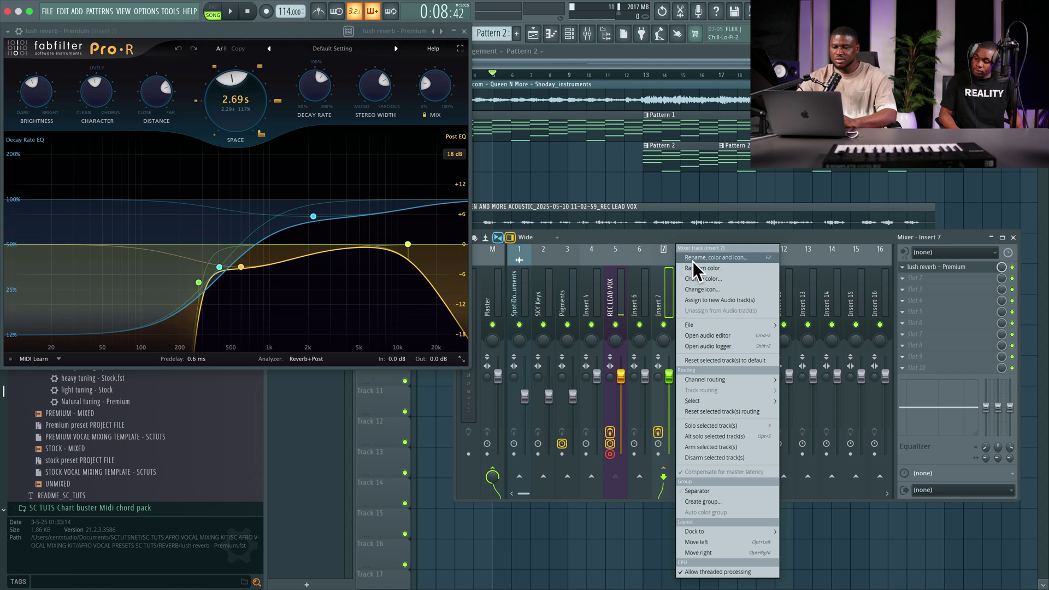
click(693, 261)
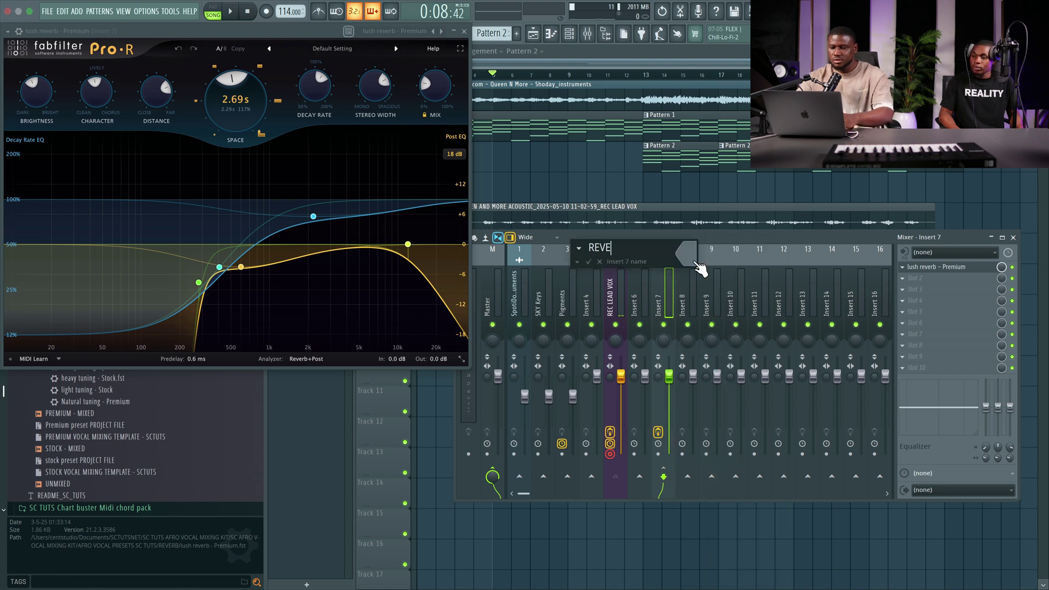
text(REVERB LEAD VOX)
key(Return)
- Lower the send level from REC LEAD VOX to the REVERB LEAD VOX track while the song plays
key(space)
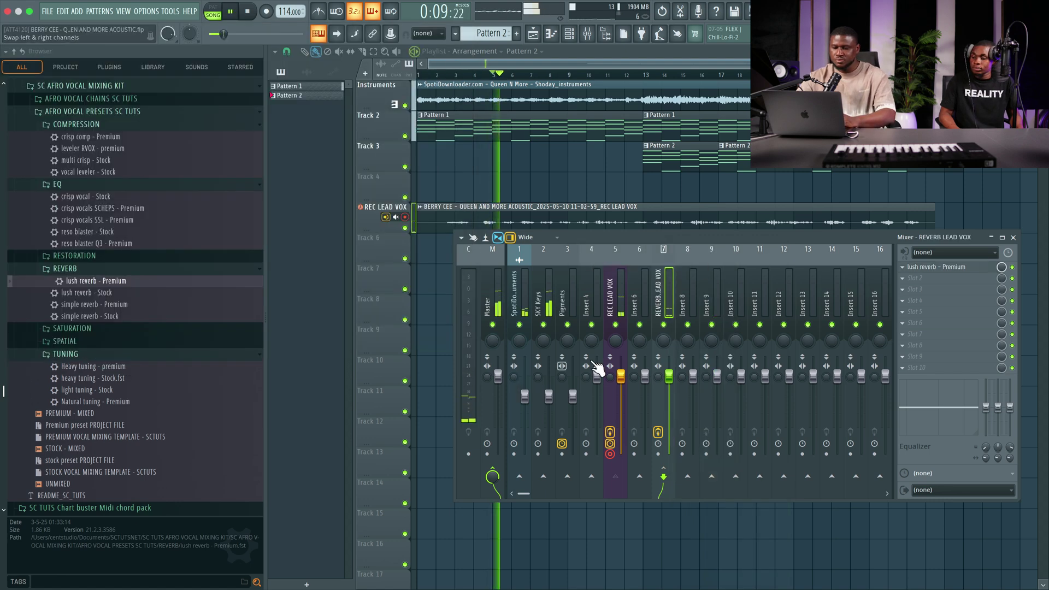
click(623, 304)
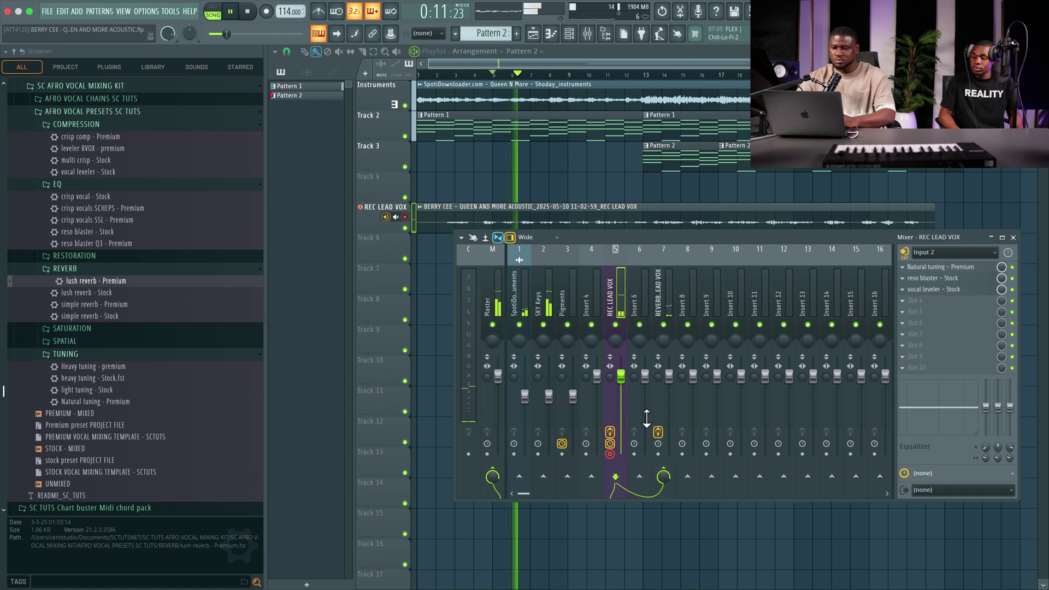
mouse_move(663, 476)
mouse_down()
mouse_move(663, 492)
mouse_move(663, 482)
mouse_up()
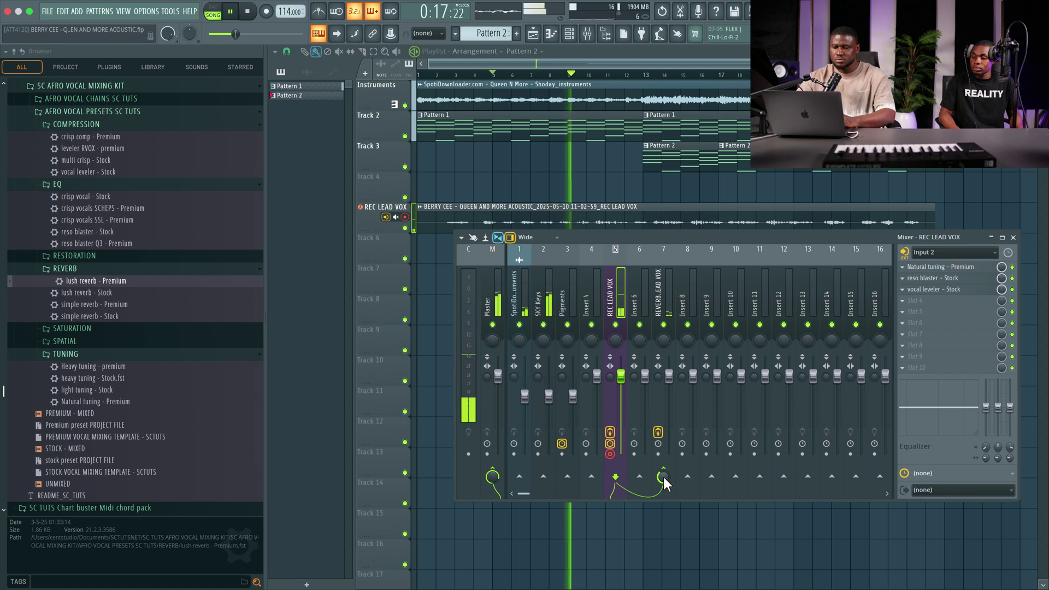
- Check the lush reverb plugin on the REVERB LEAD VOX track and readjust the send level feeding it from REC LEAD VOX
click(661, 292)
click(946, 268)
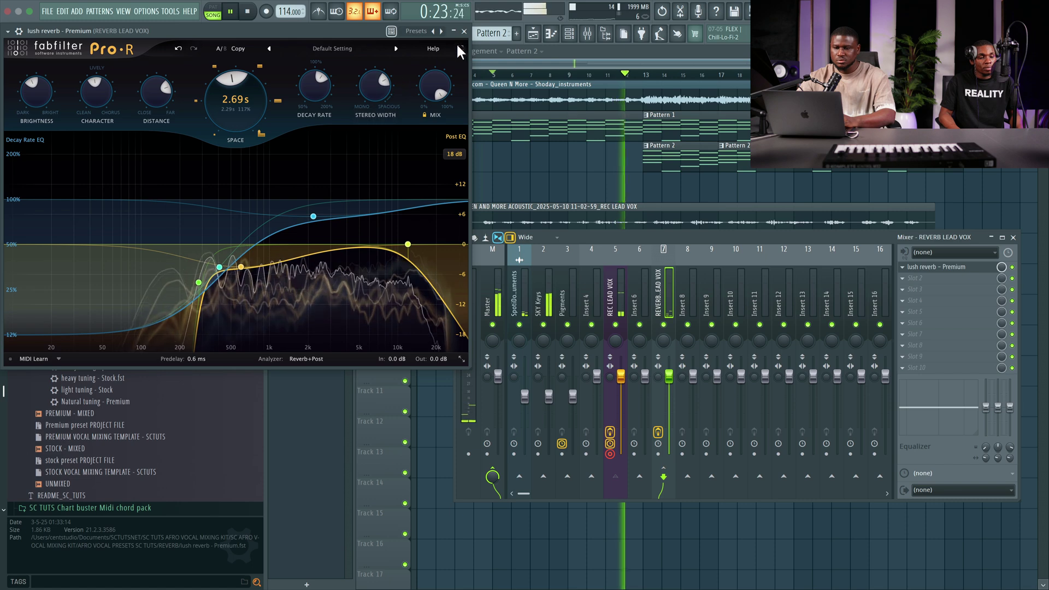
click(464, 31)
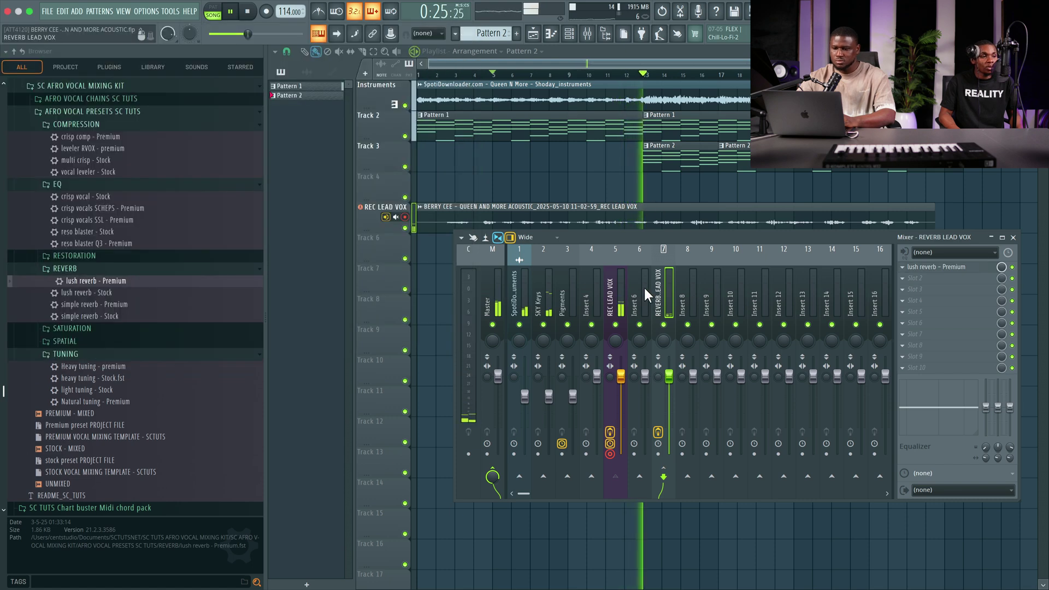
click(615, 287)
click(663, 477)
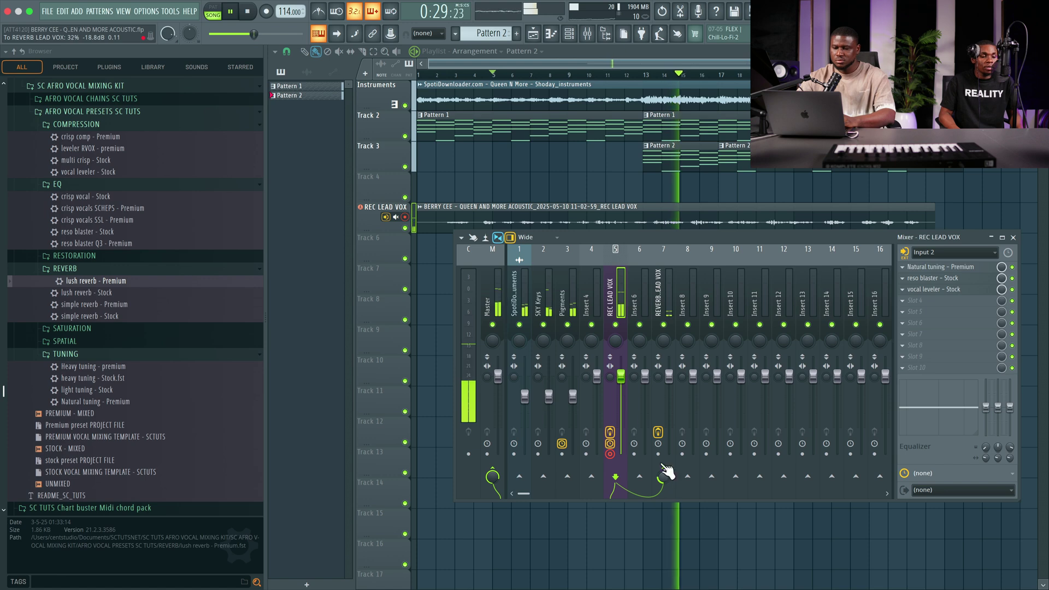
- Inspect the reso blaster and vocal leveler settings on REC LEAD VOX during playback and stop the song
click(937, 280)
click(939, 281)
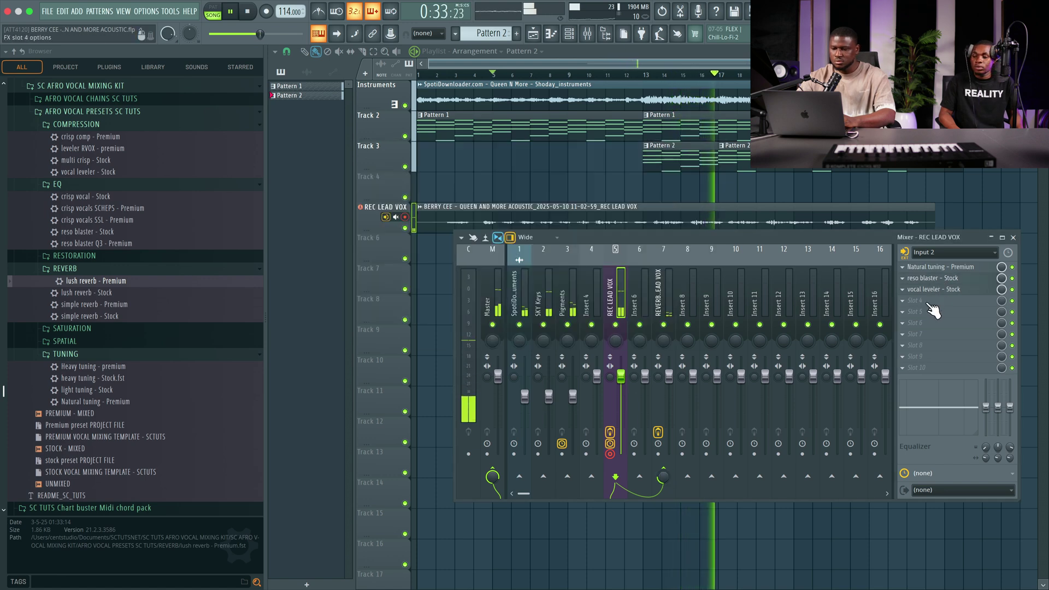
click(935, 291)
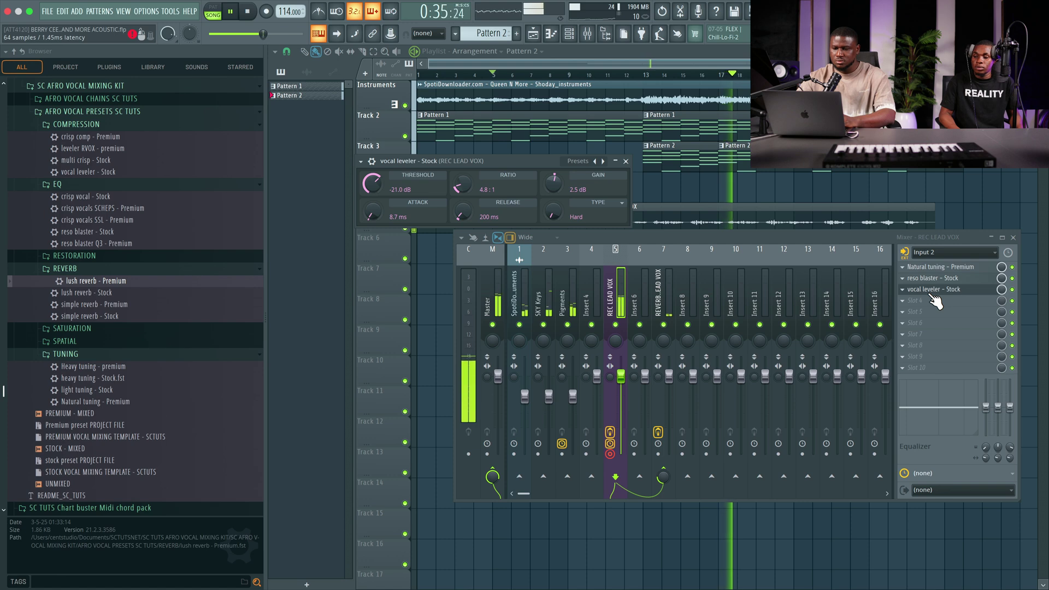
key(space)
- Delete the recorded lead vocal clip from the REC LEAD VOX playlist track
click(526, 214)
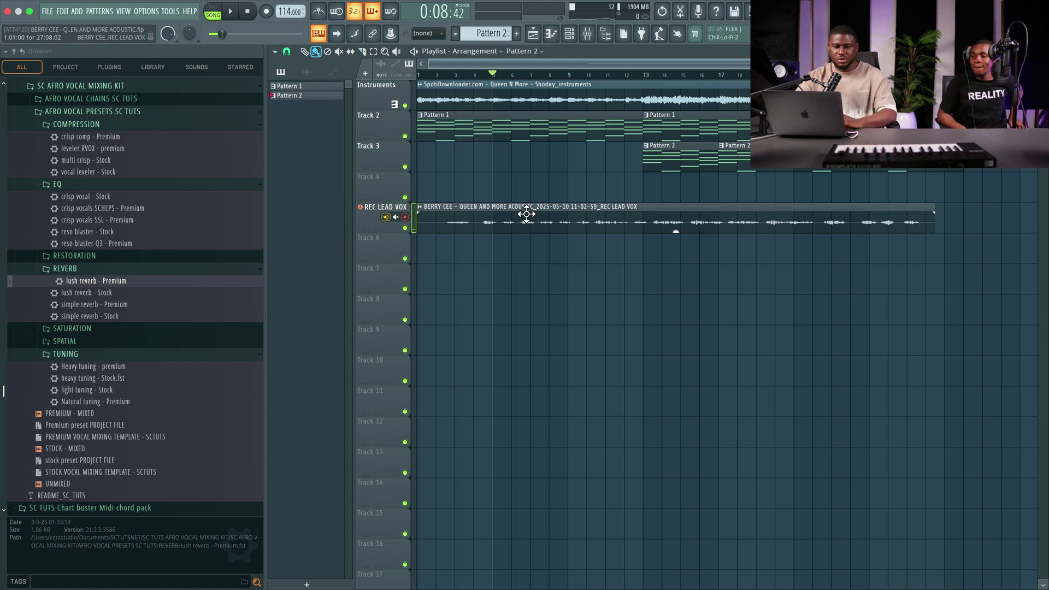
right_click(526, 213)
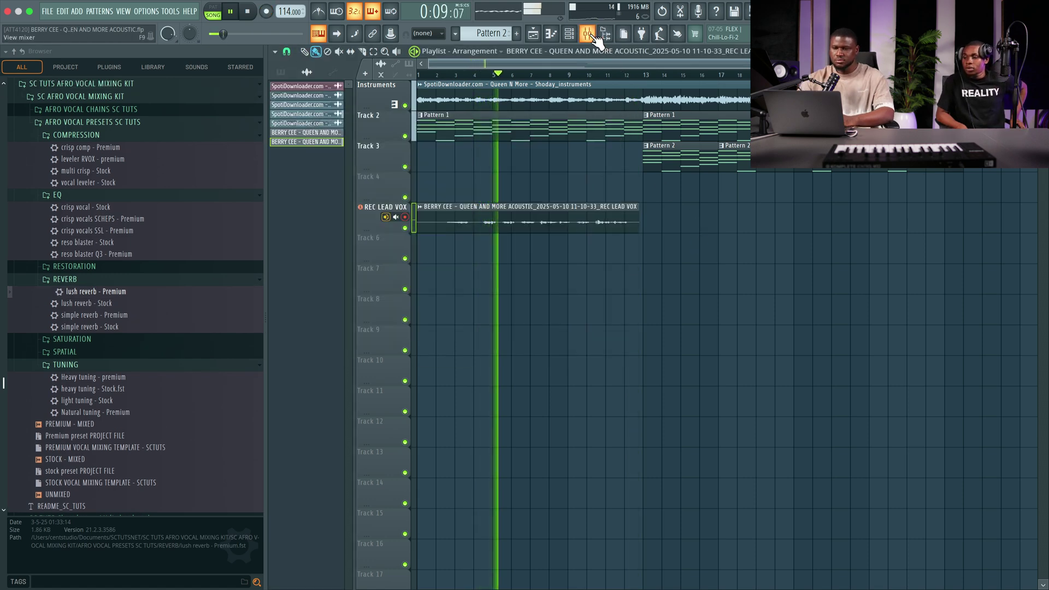
- Show the mixer and review the reso blaster and vocal leveler plugins on REC LEAD VOX while the new take plays
key(F9)
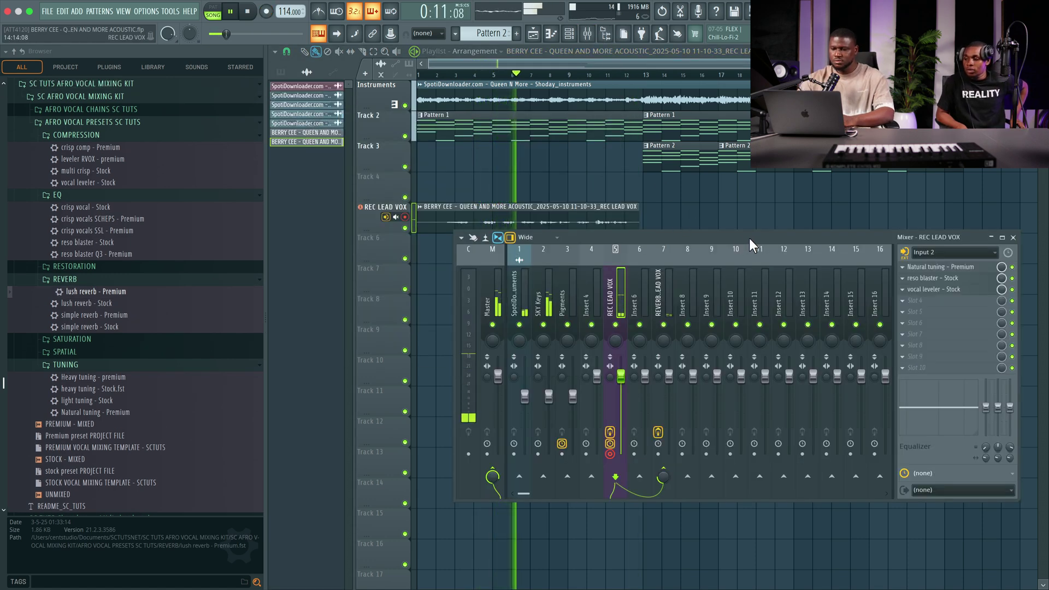
click(934, 279)
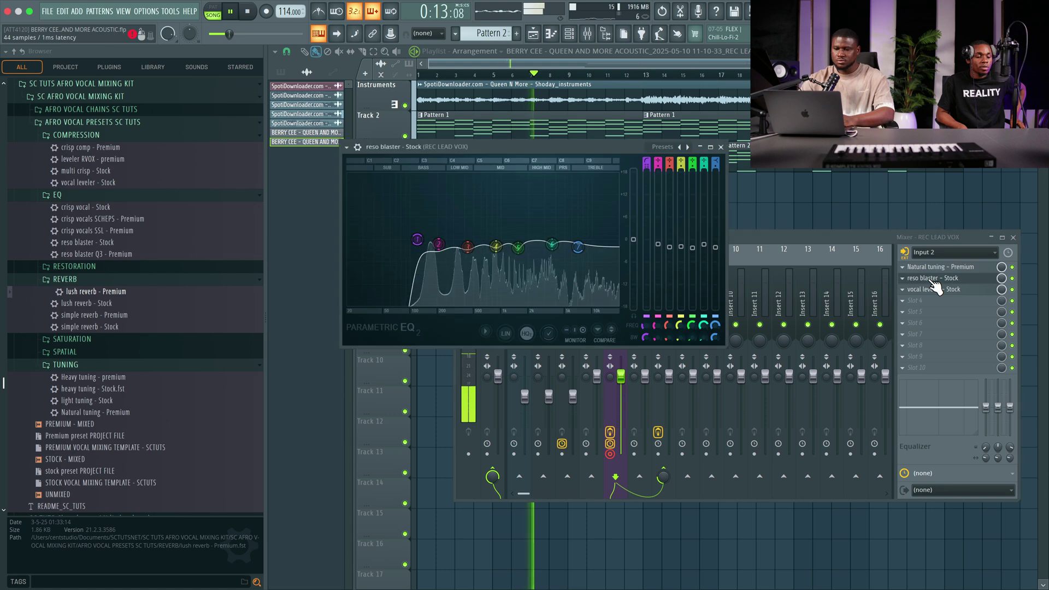
click(947, 292)
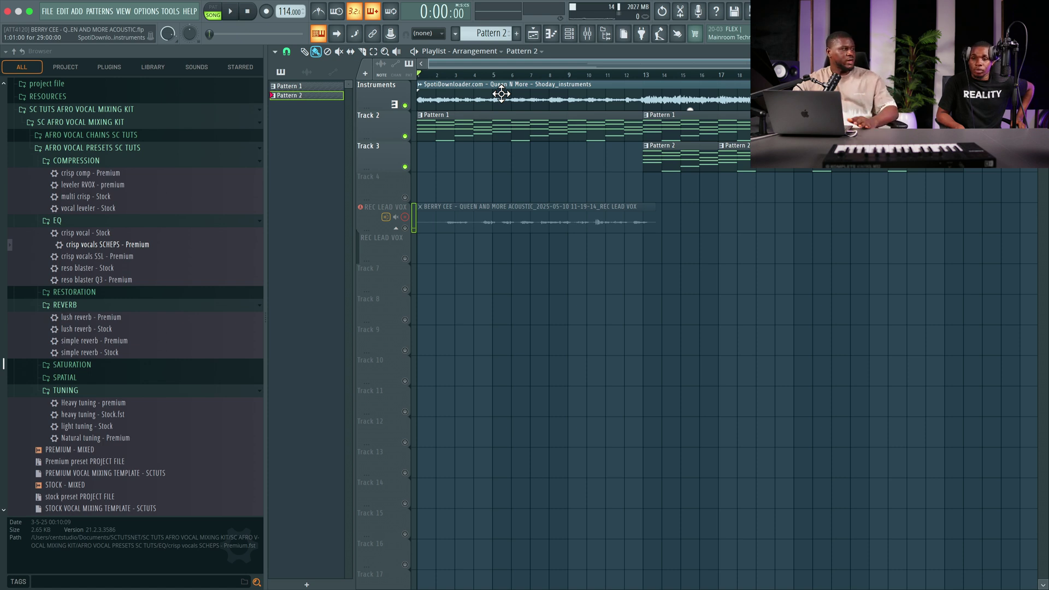
- Record a lead vocal take on the REC LEAD VOX track from the start of the song to just past bar 13
click(266, 11)
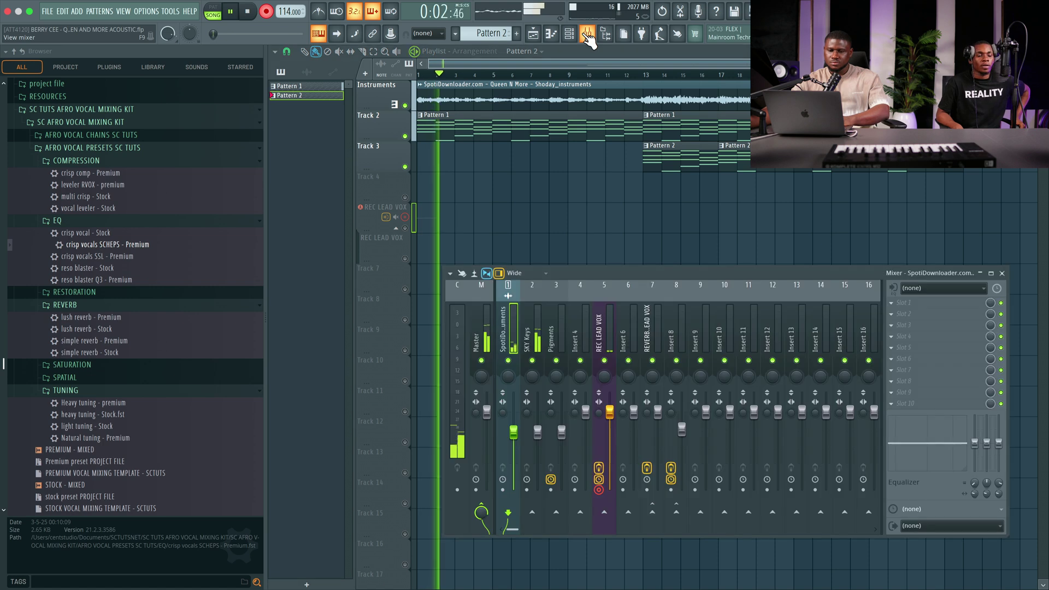
click(588, 35)
click(587, 34)
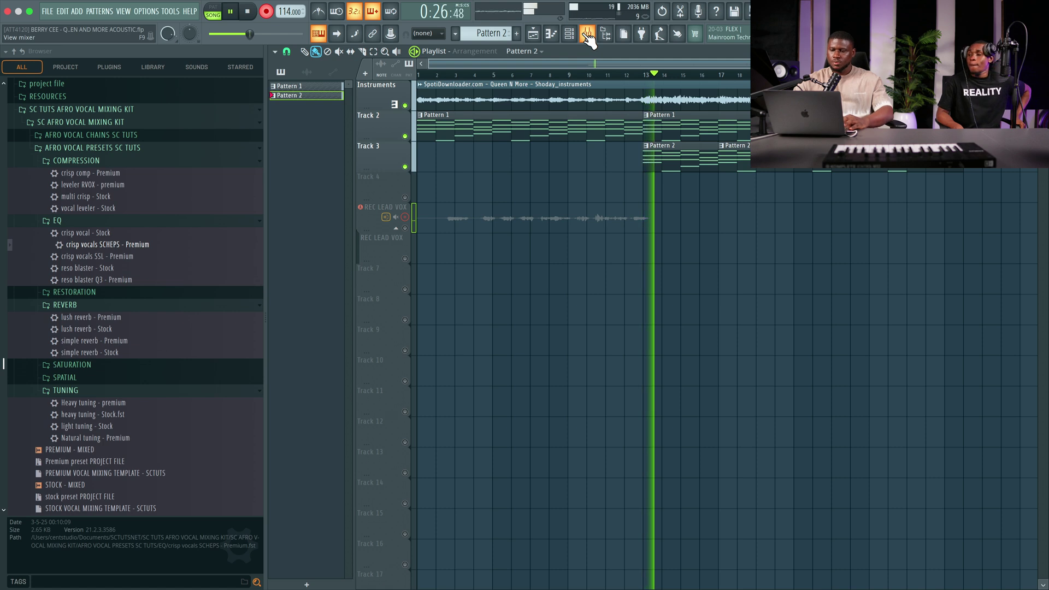
key(space)
- Unmute the REC LEAD VOX playlist track and save the project while listening to the recorded take
click(405, 229)
key(space)
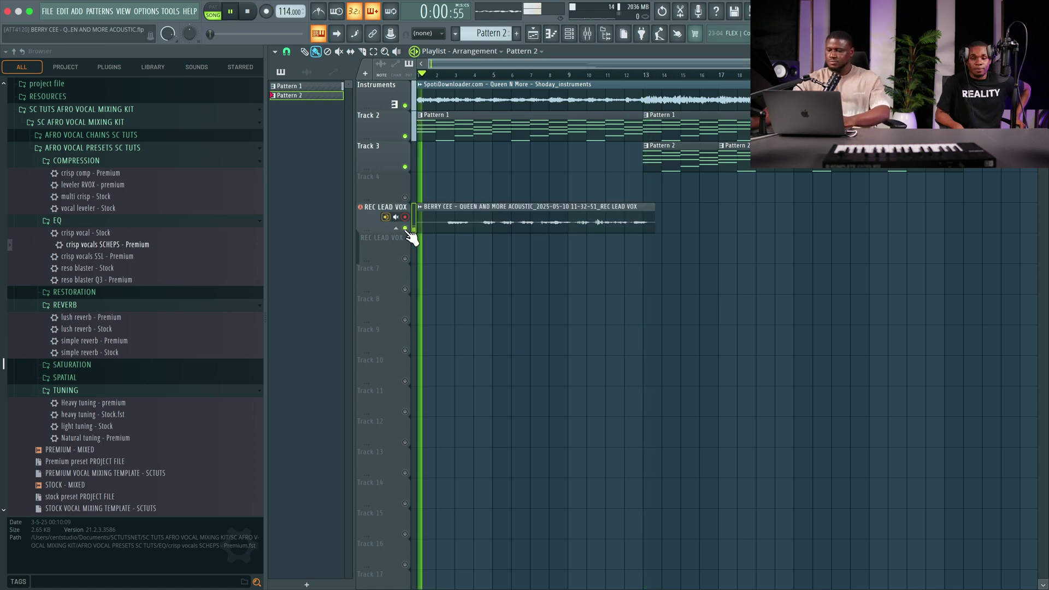
key(ctrl+s)
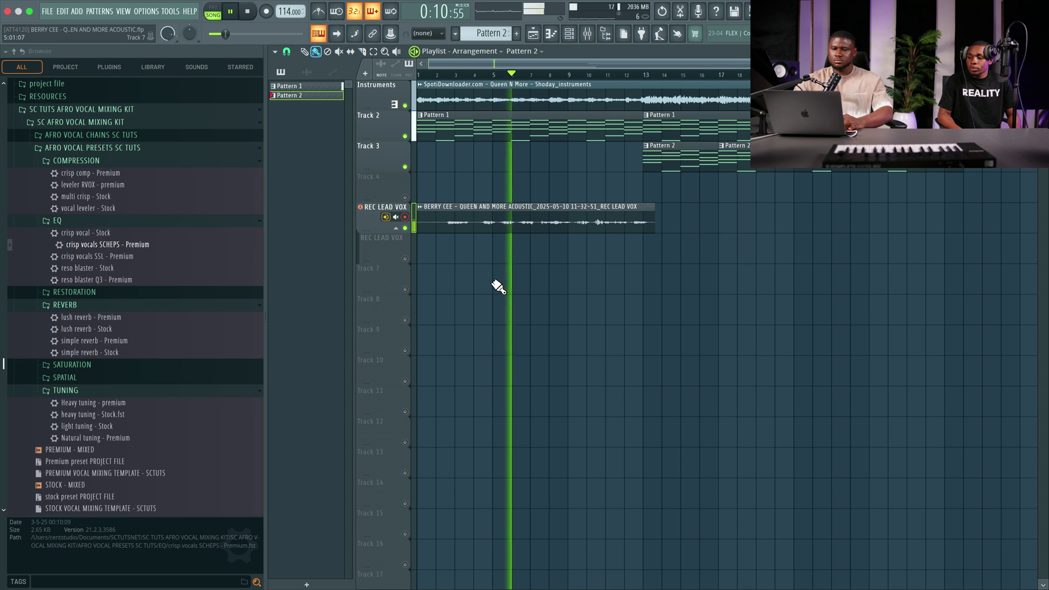
key(space)
- Load the "RX10 Breath control - Premium" restoration preset into the first effect slot of REC LEAD VOX, ahead of Natural tuning
double_click(470, 220)
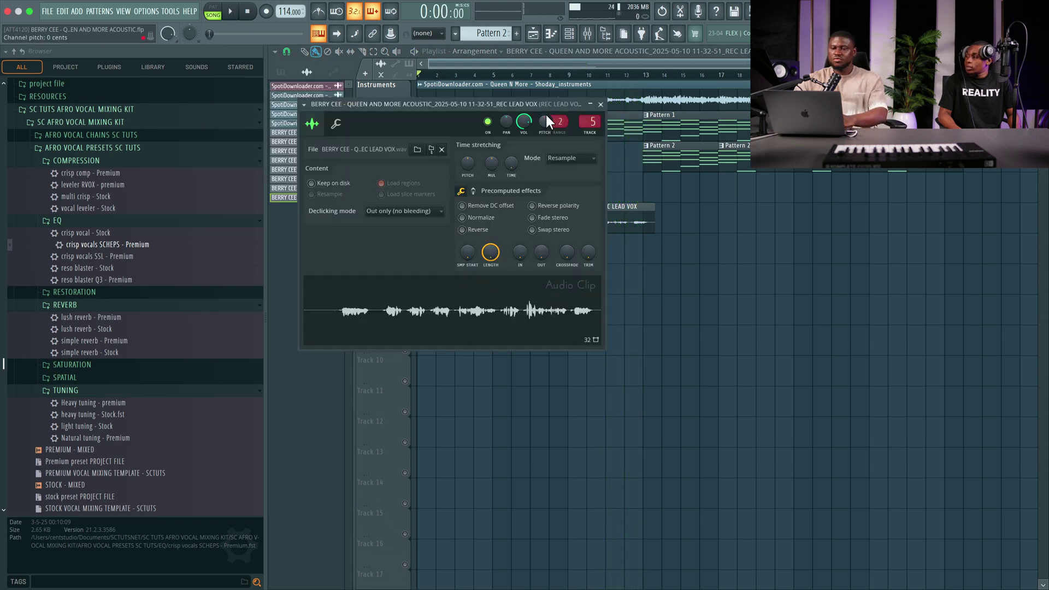
click(587, 37)
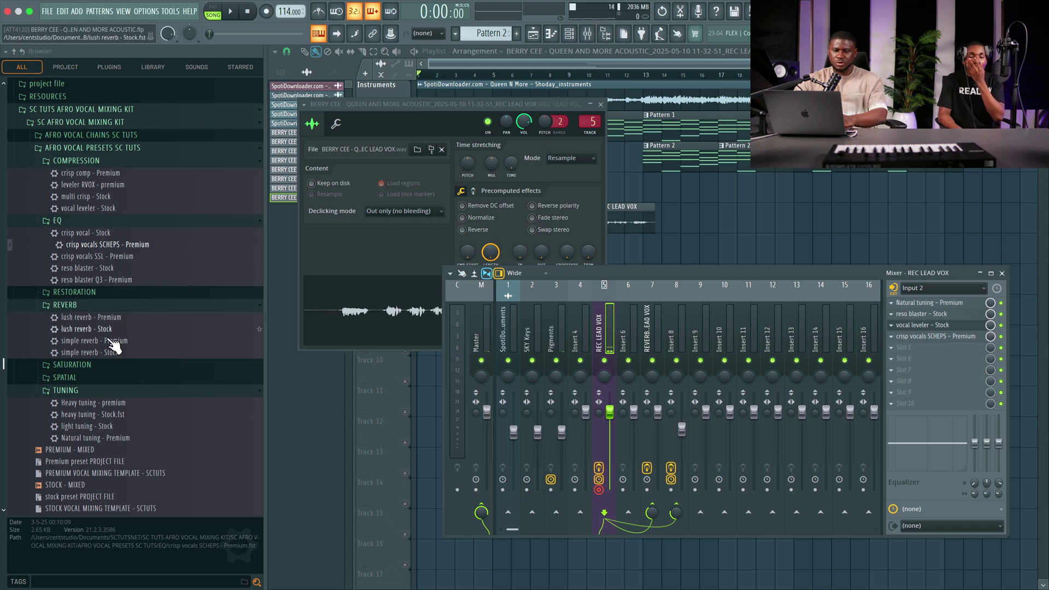
click(99, 293)
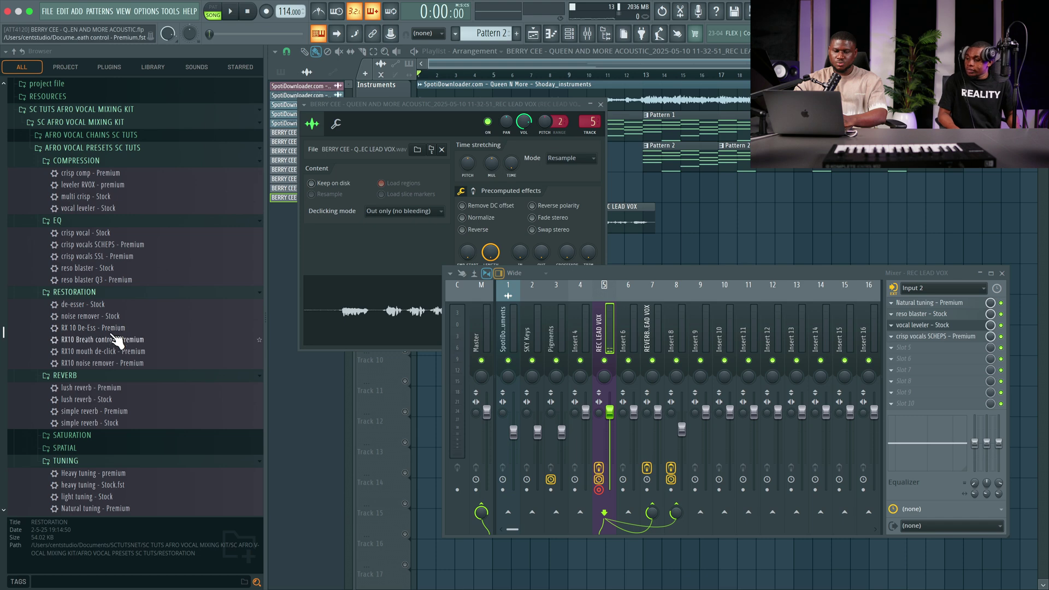
drag(108, 341, 777, 365)
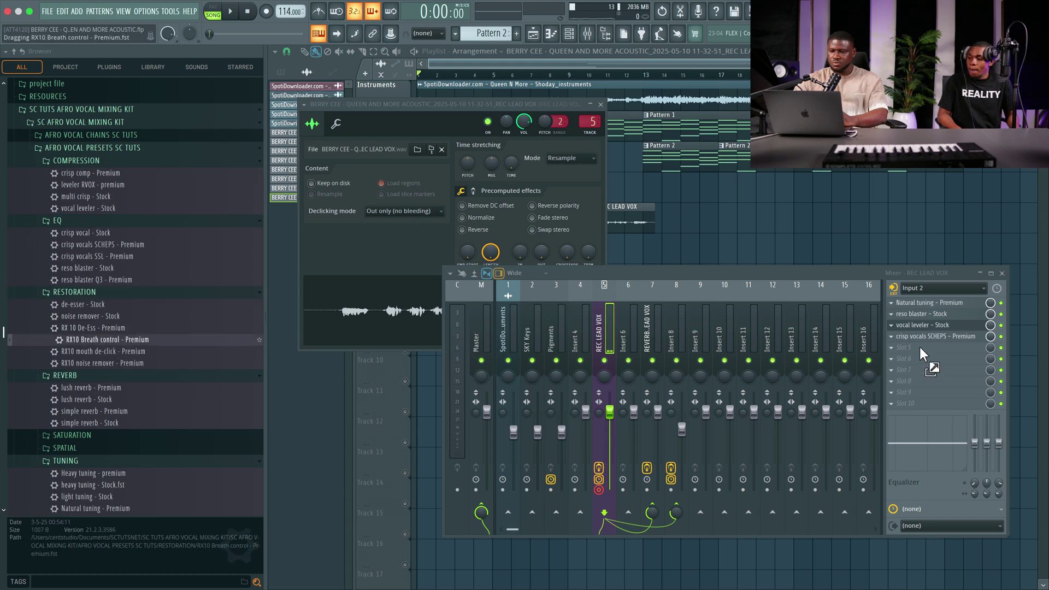
drag(920, 346, 920, 348)
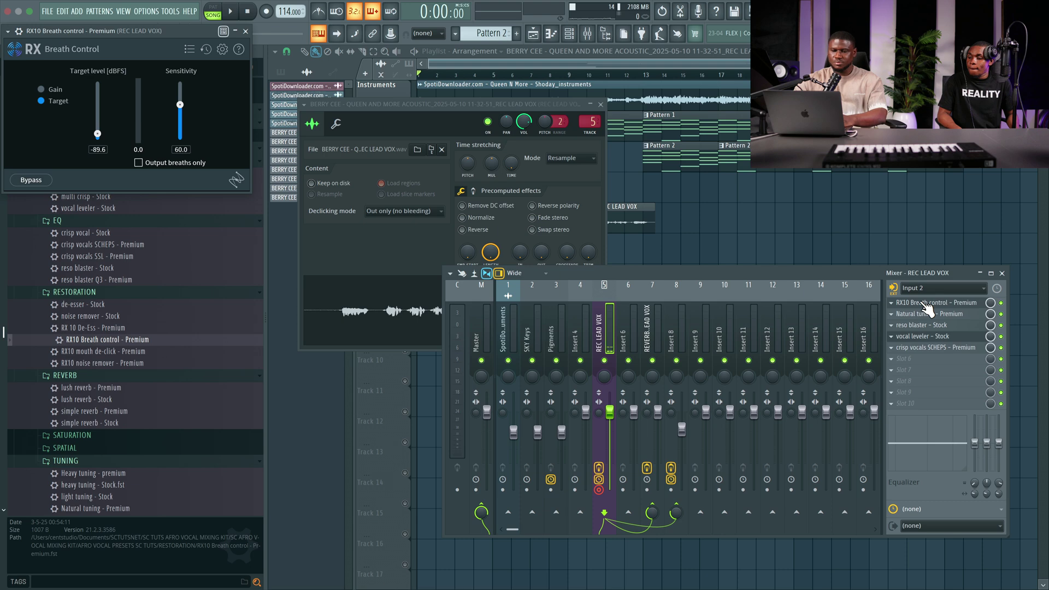
- Close the audio clip settings and the Breath Control plugin window while the song plays
click(603, 116)
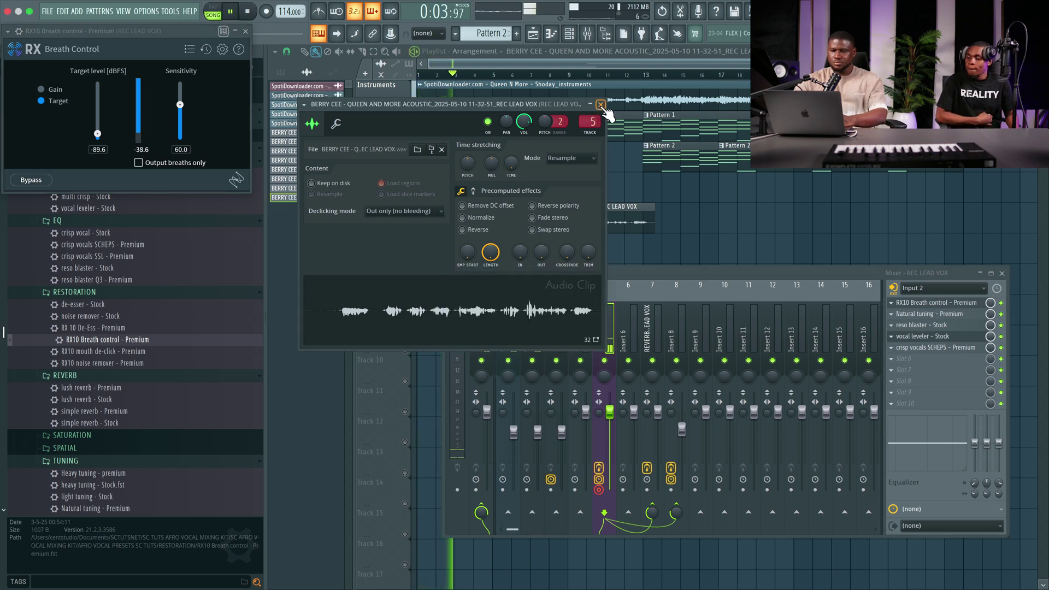
click(601, 105)
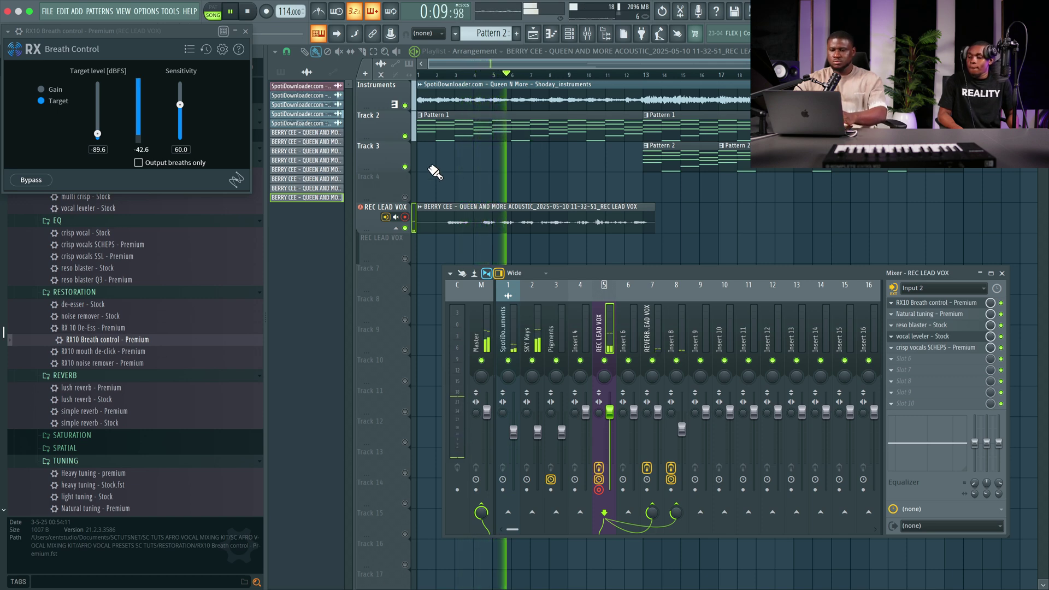
click(246, 31)
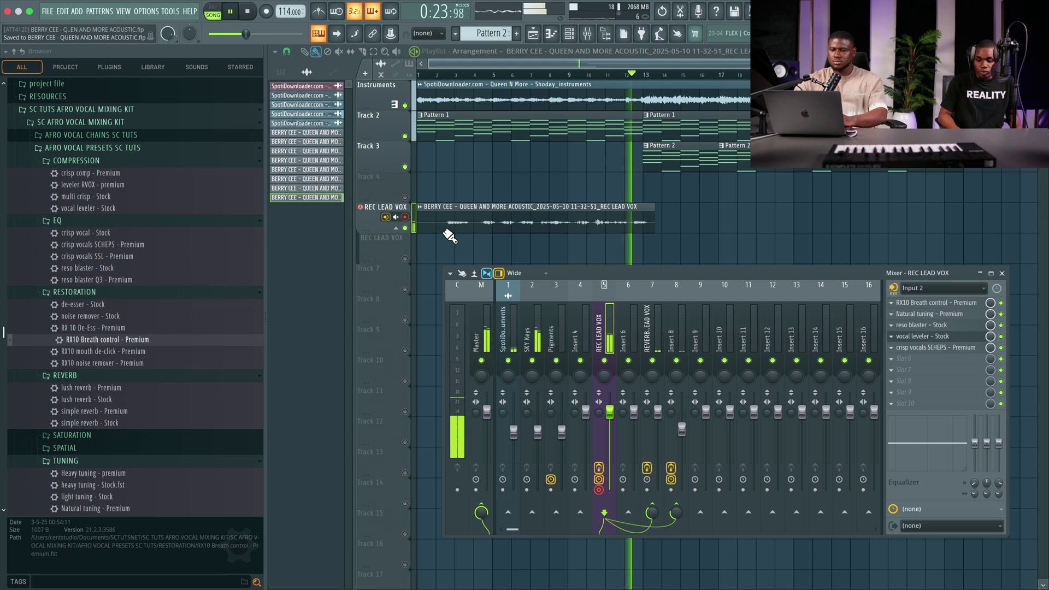
- Replace the lead vocal clip with a new take recorded from the start of the song and save the project
right_click(515, 216)
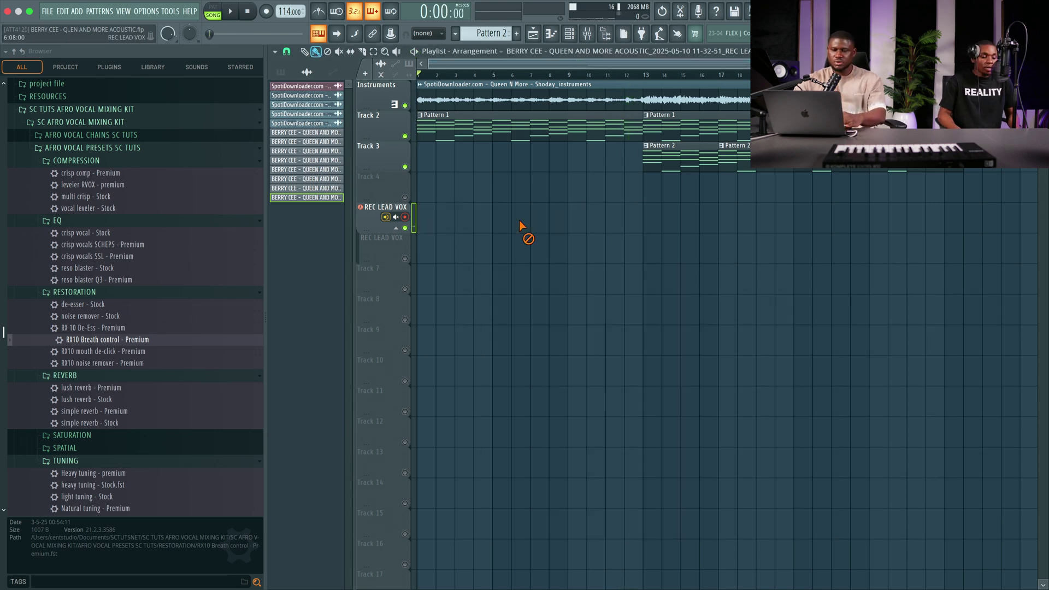
click(266, 11)
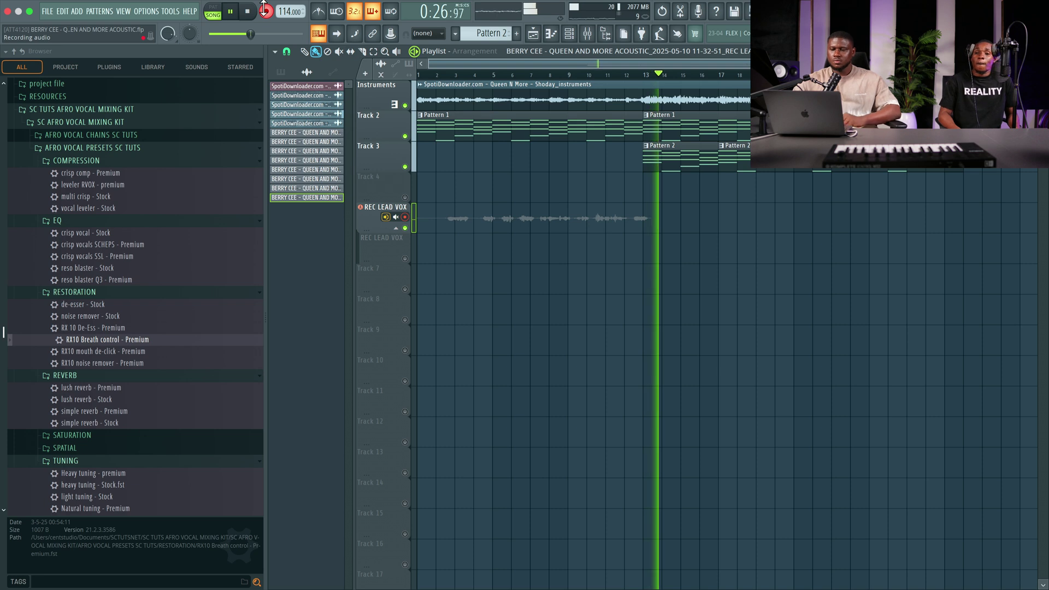
click(265, 9)
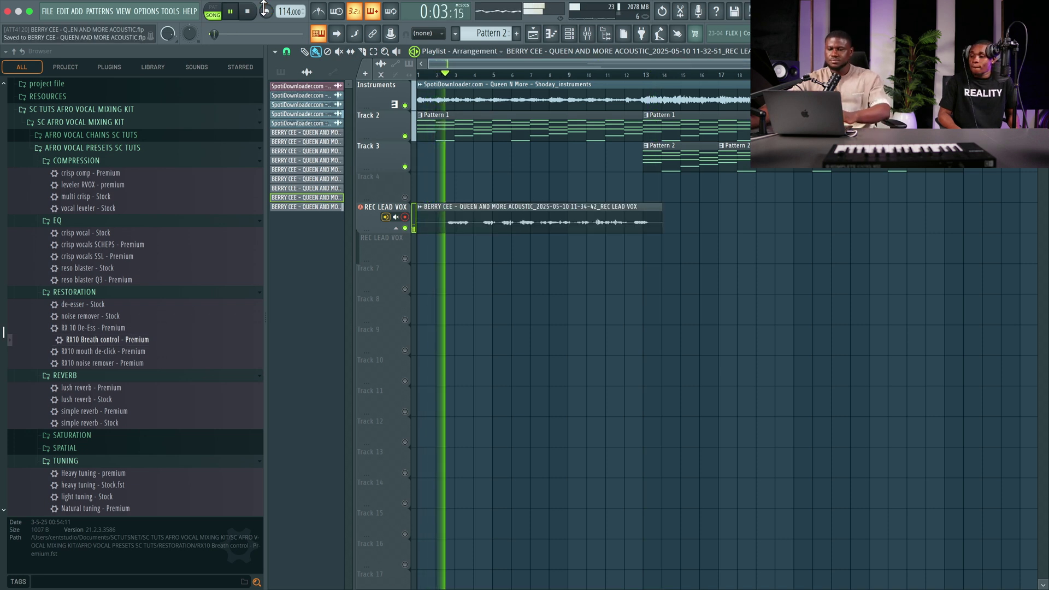
key(super+s)
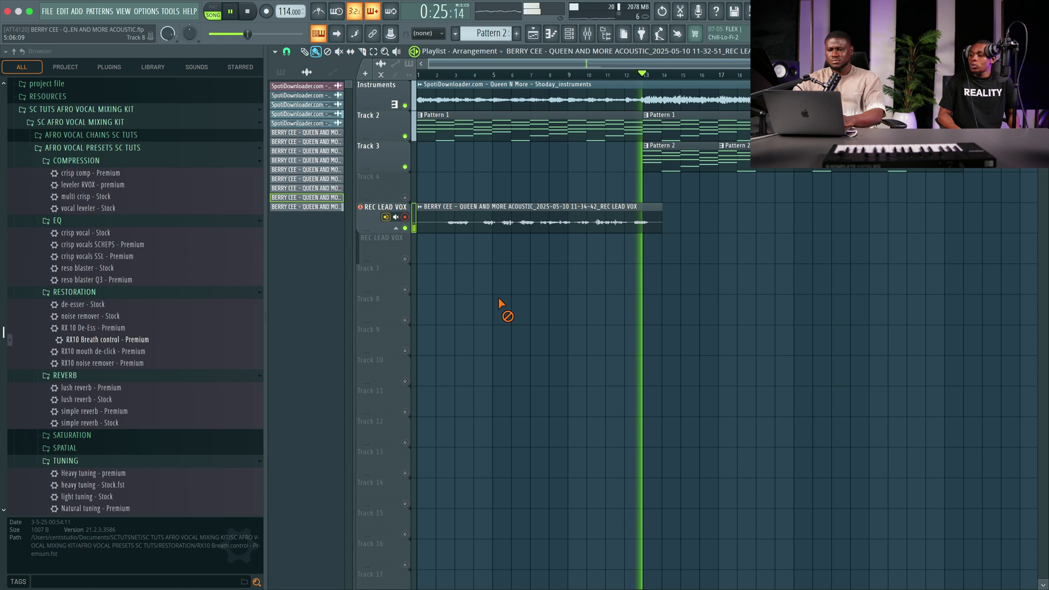
- Play back the new lead vocal take repeatedly from bar 4 and save the project
key(space)
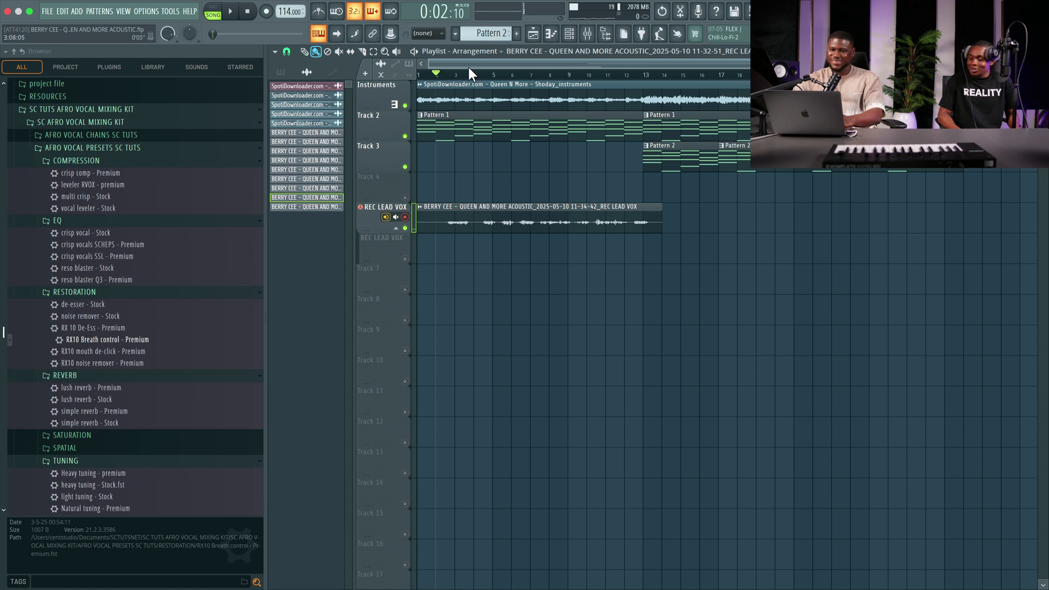
click(483, 73)
key(space)
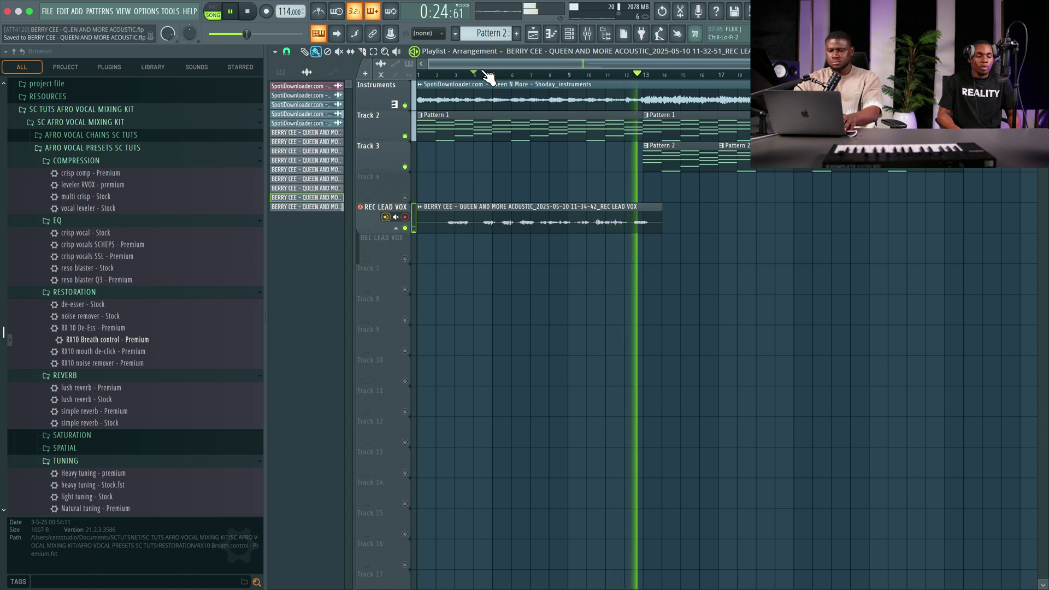
key(space)
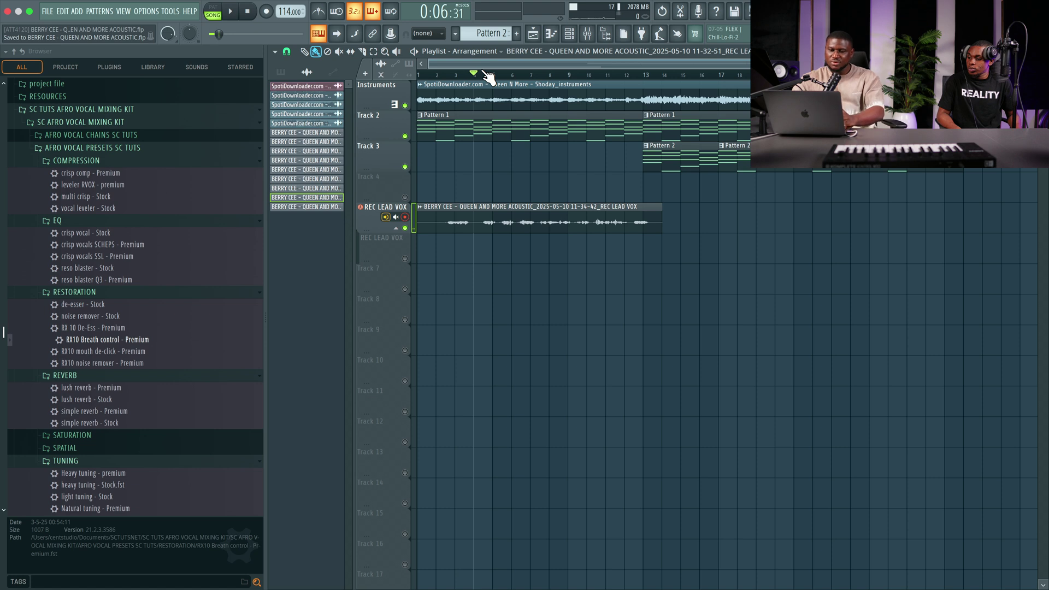
key(space)
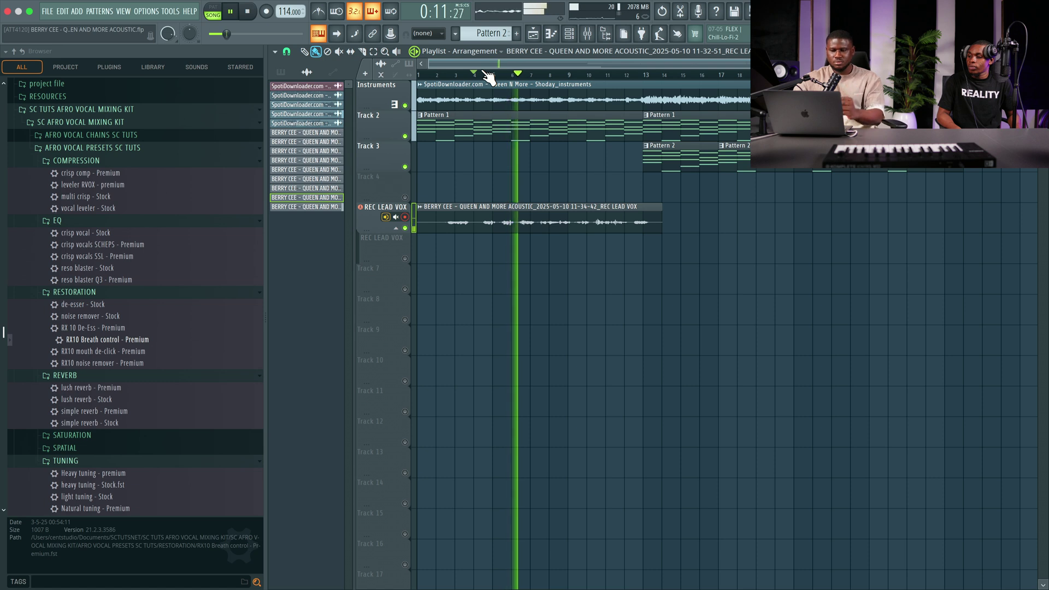
key(super+s)
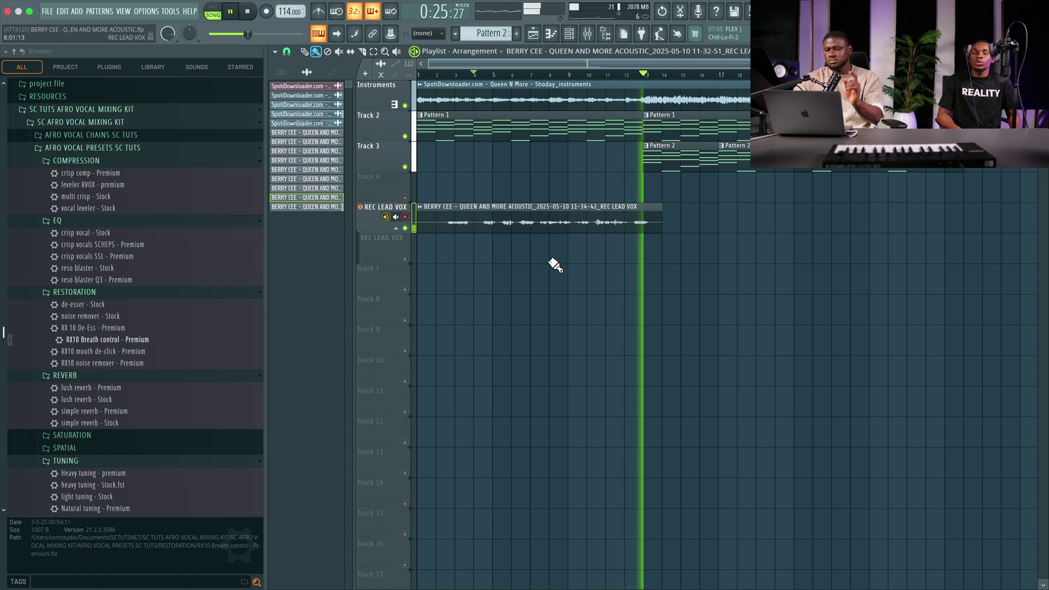
key(space)
- Record a second lead vocal part from bar 9 on the lower REC LEAD VOX track and save the project during playback
click(267, 12)
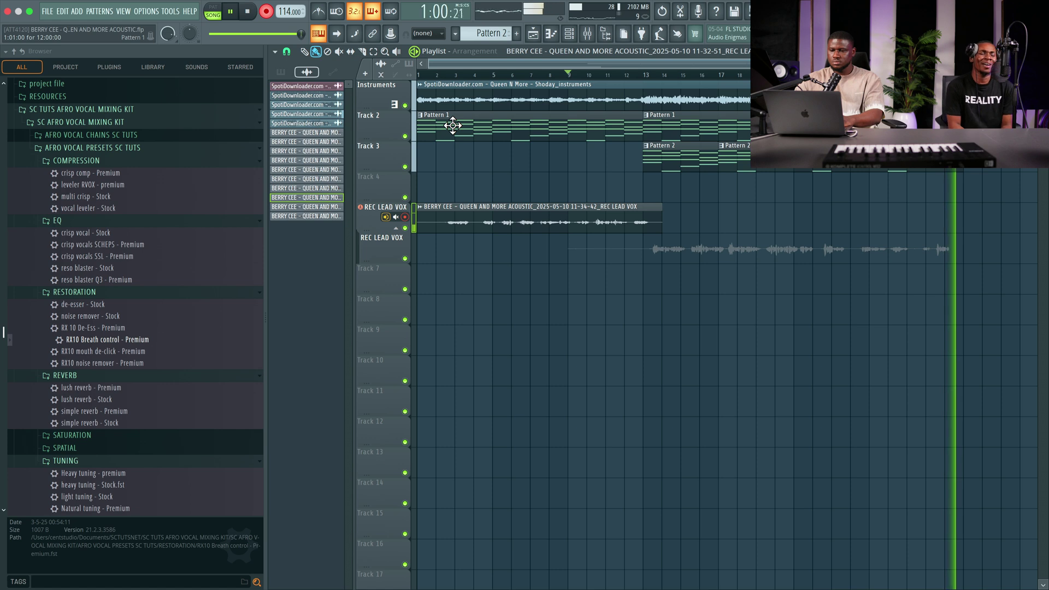
key(space)
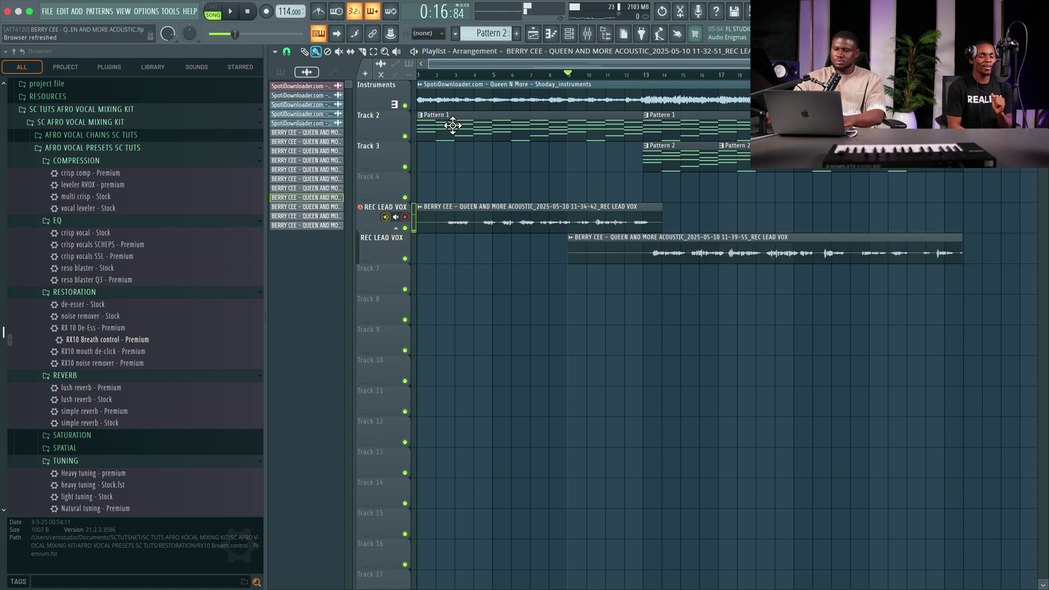
key(space)
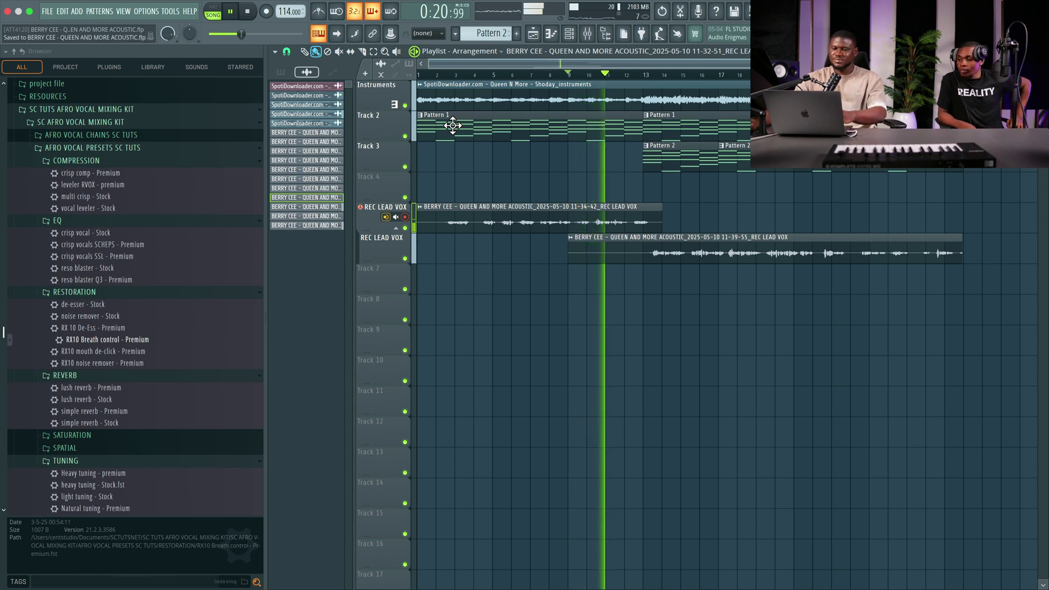
key(ctrl+s)
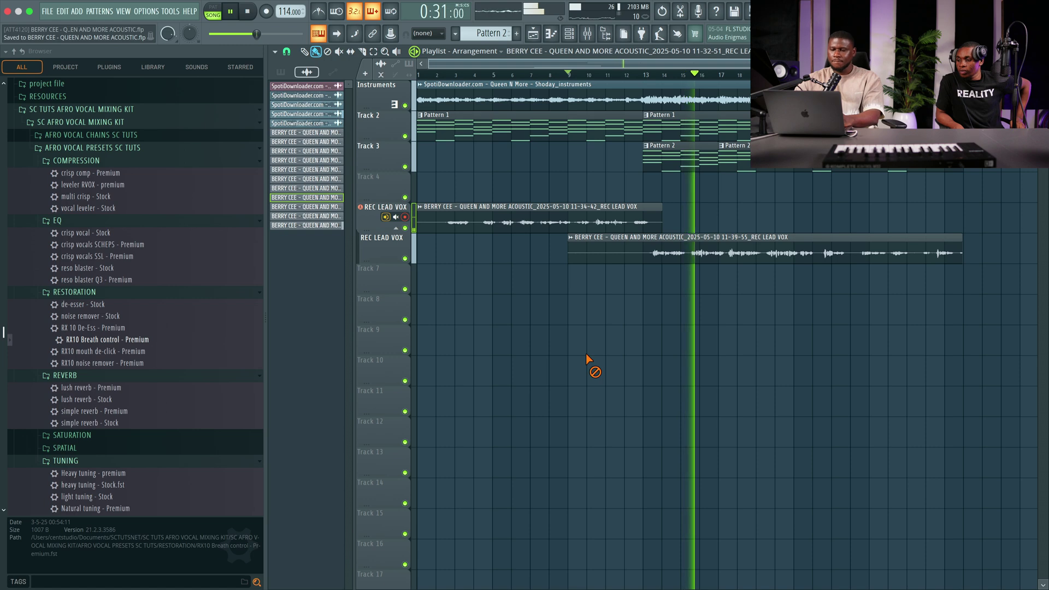
- During playback, inspect the crisp vocals SCHEPS, reso blaster, Natural tuning and vocal leveler effects on the REC LEAD VOX mixer track
click(588, 34)
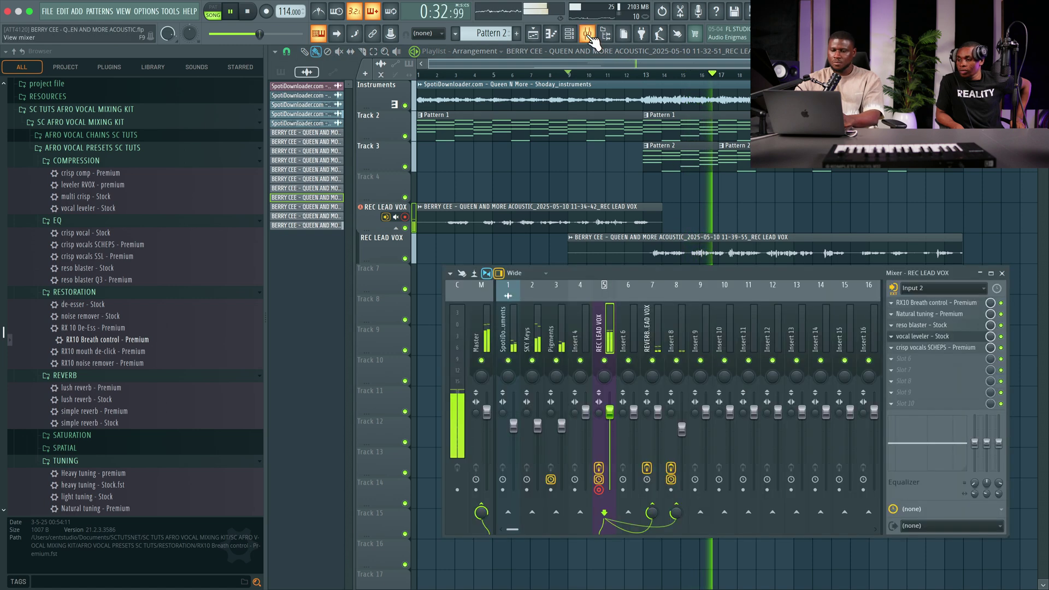
click(946, 348)
click(945, 350)
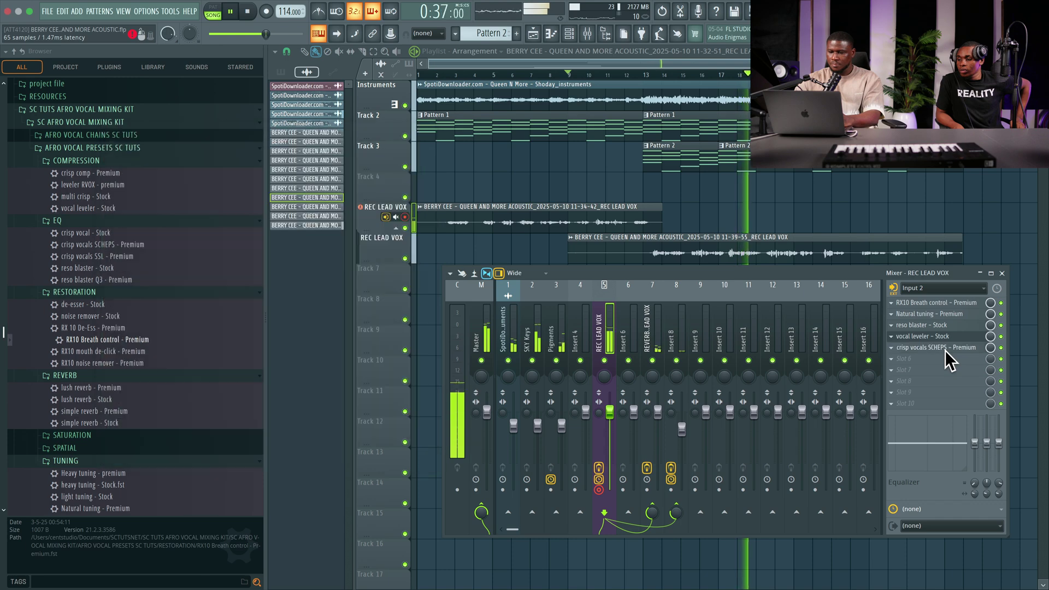
click(940, 324)
click(939, 325)
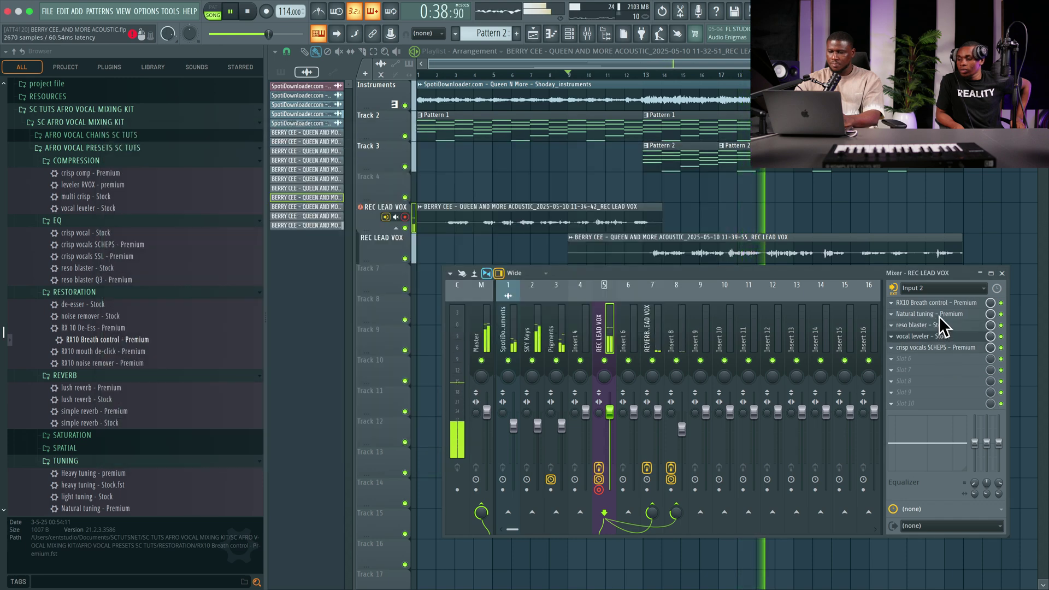
click(938, 316)
click(939, 316)
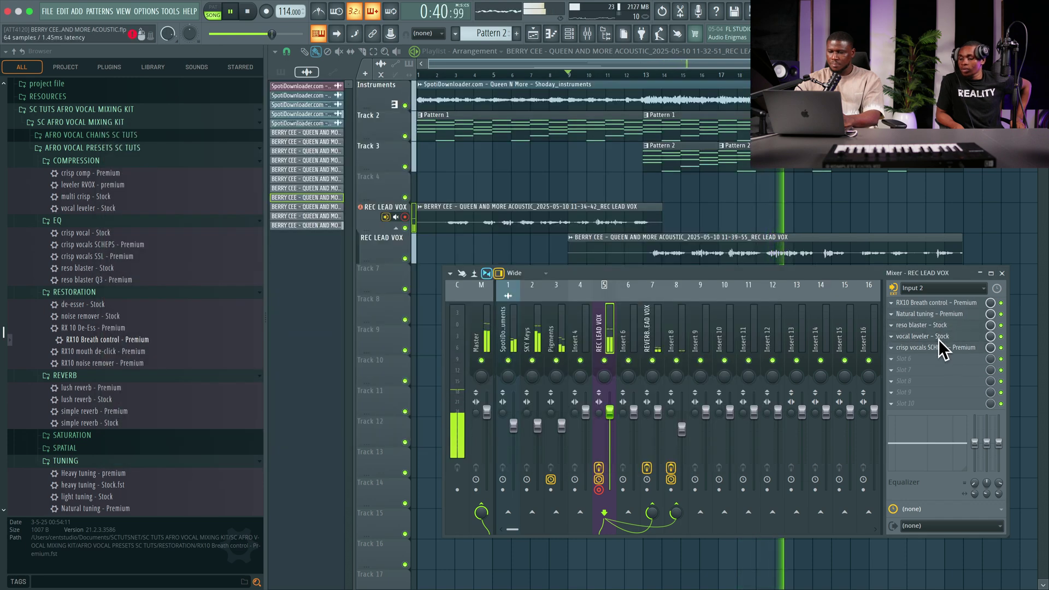
click(939, 338)
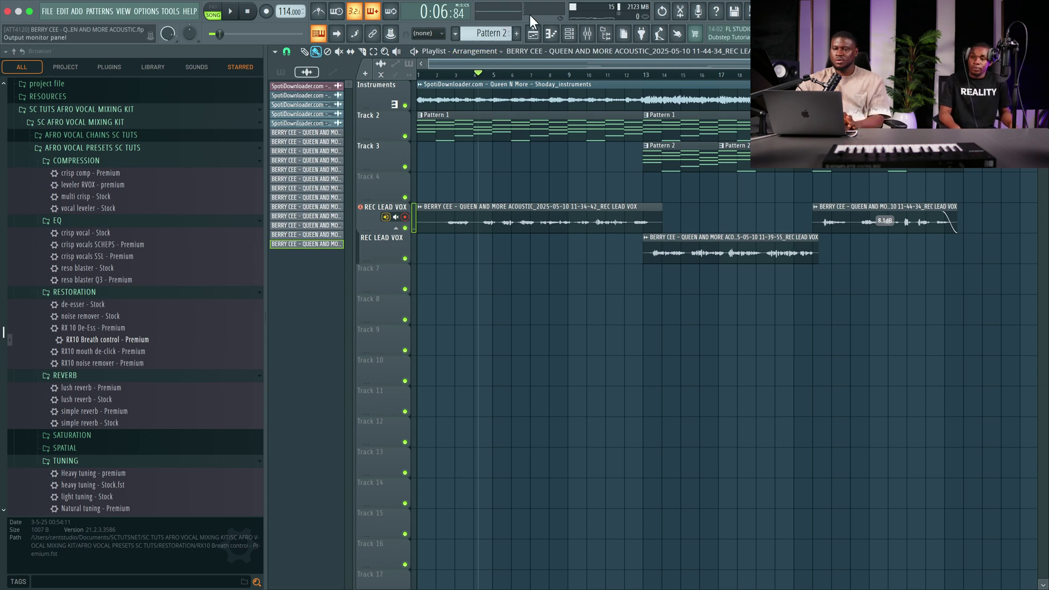
- Add the noise remover - Stock preset to the REC LEAD VOX mixer track, place it first in the chain and play the song
click(603, 36)
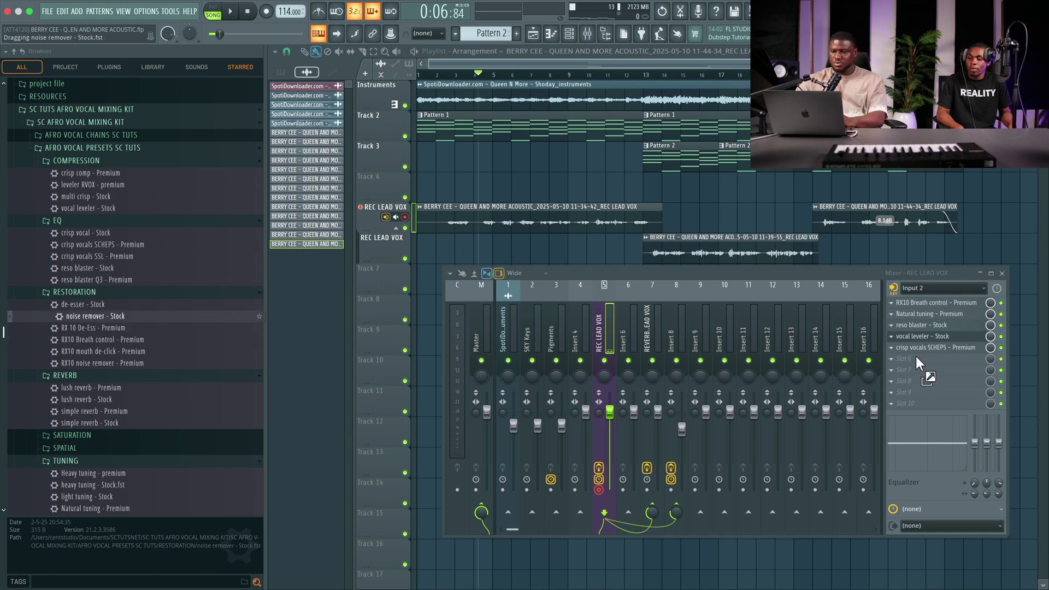
drag(918, 364, 924, 319)
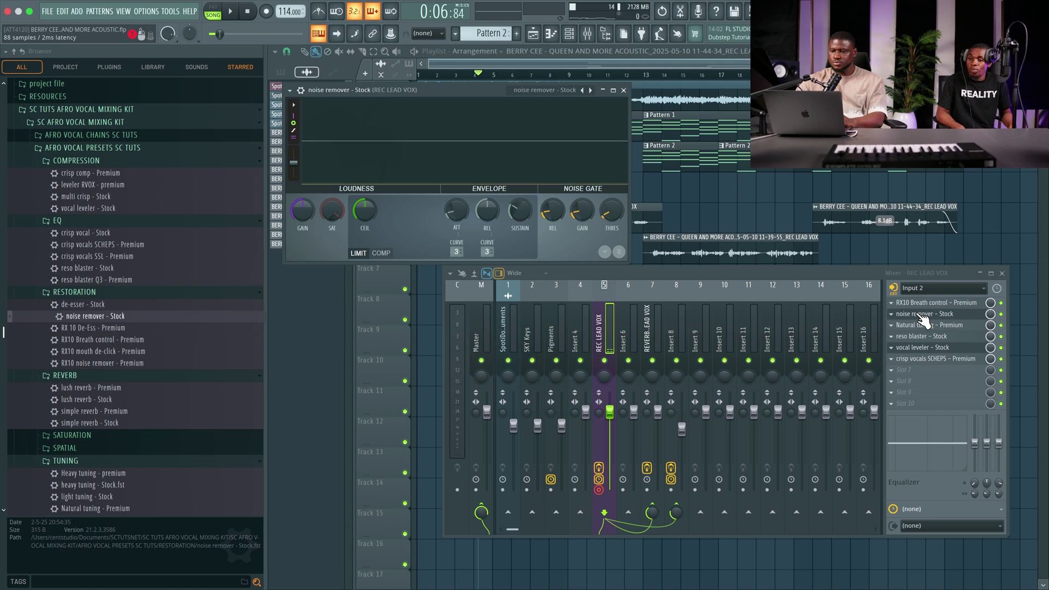
drag(924, 320, 923, 303)
key(space)
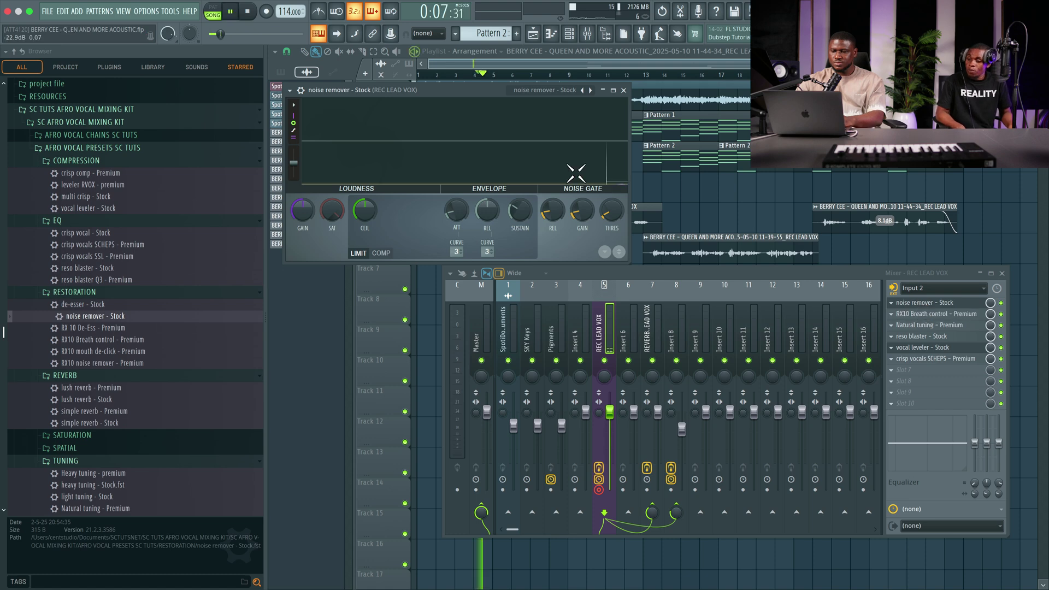
click(623, 90)
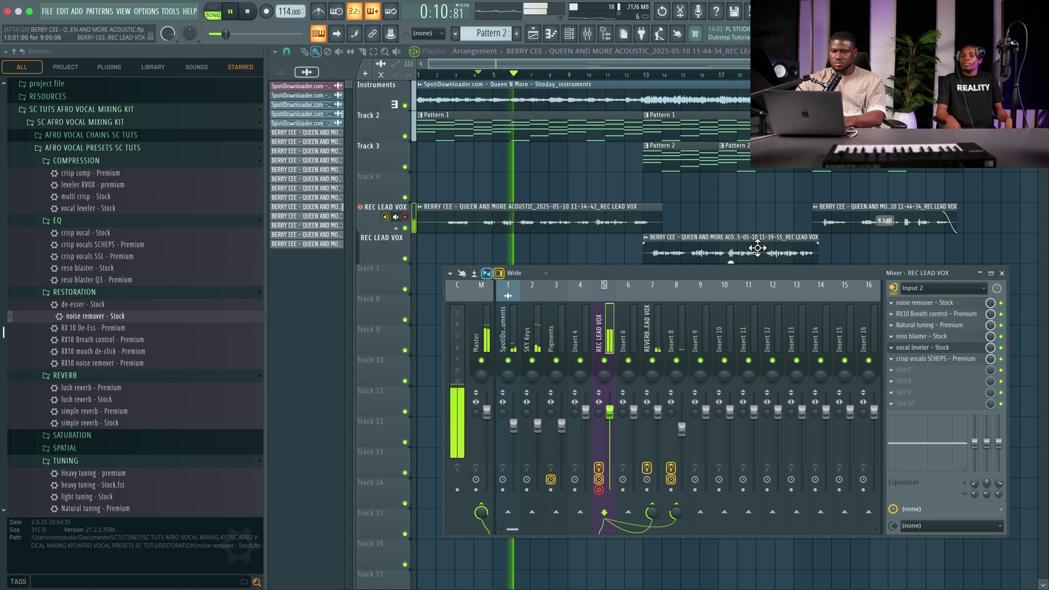
- Solo the upper REC LEAD VOX playlist track and play the vocal alone with the mixer shown
key(space)
right_click(407, 228)
key(F9)
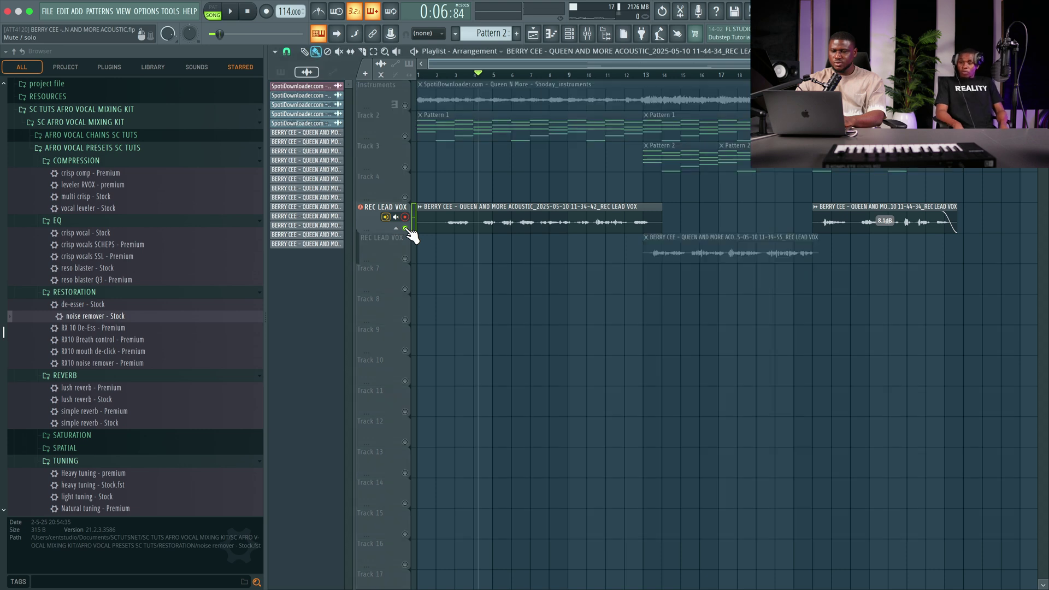
click(602, 34)
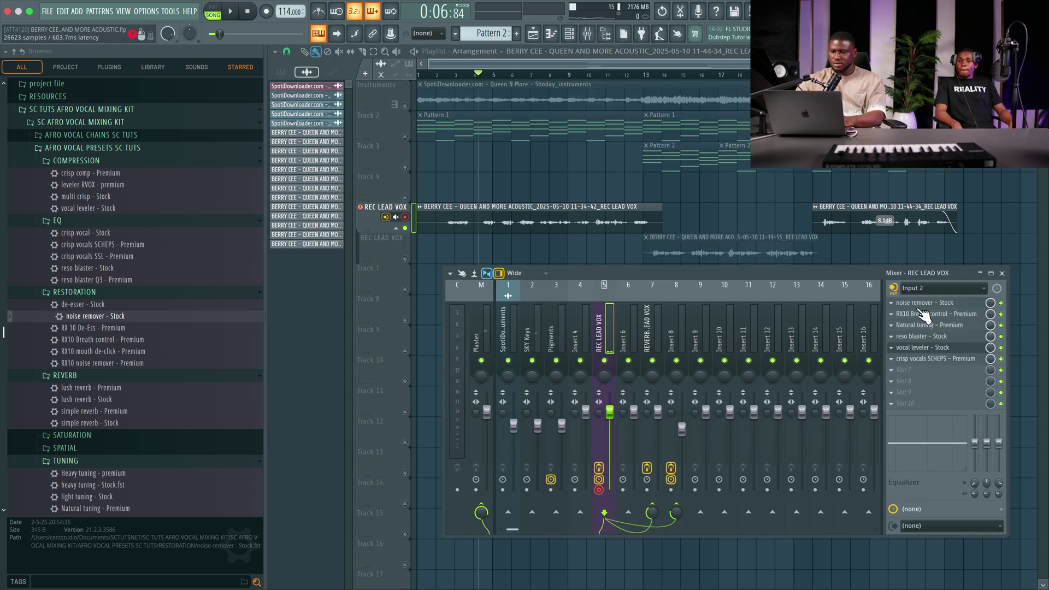
key(space)
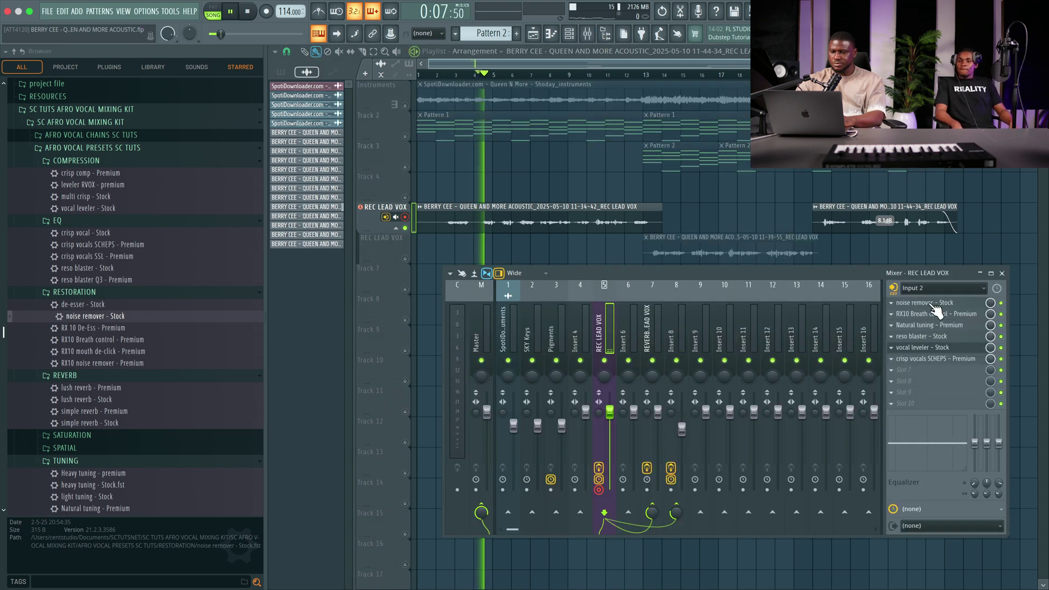
- Compare the soloed vocal with the noise remover bypassed and enabled, and close the plugin window
click(934, 306)
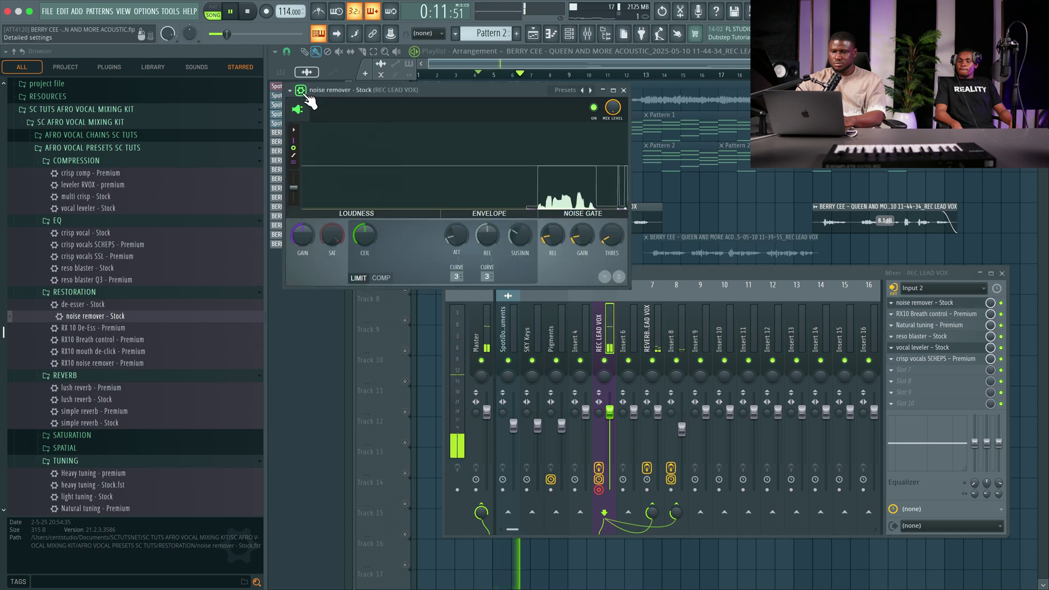
key(space)
key(space)
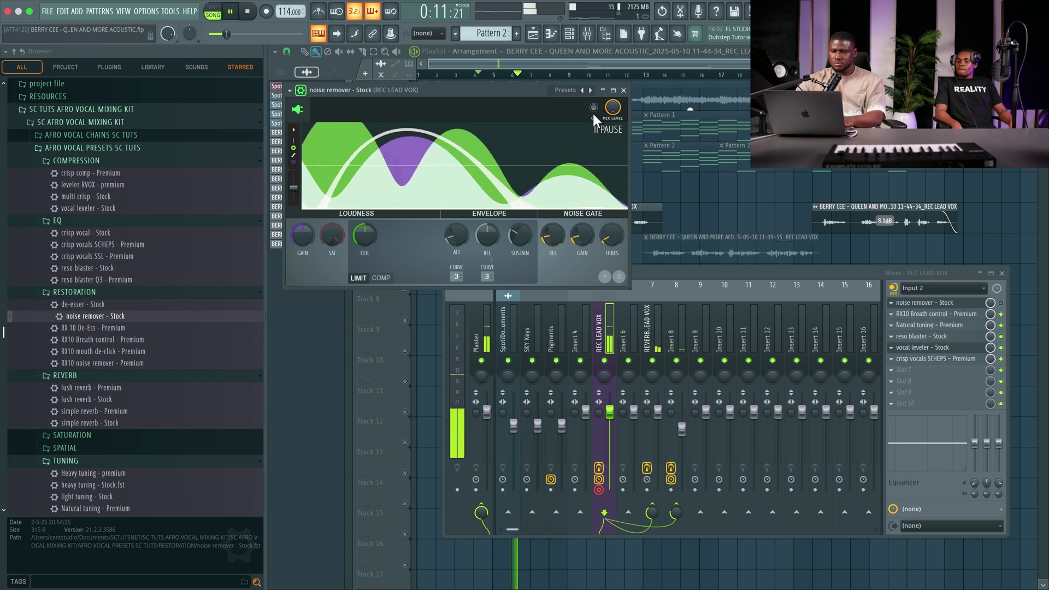
key(space)
click(594, 107)
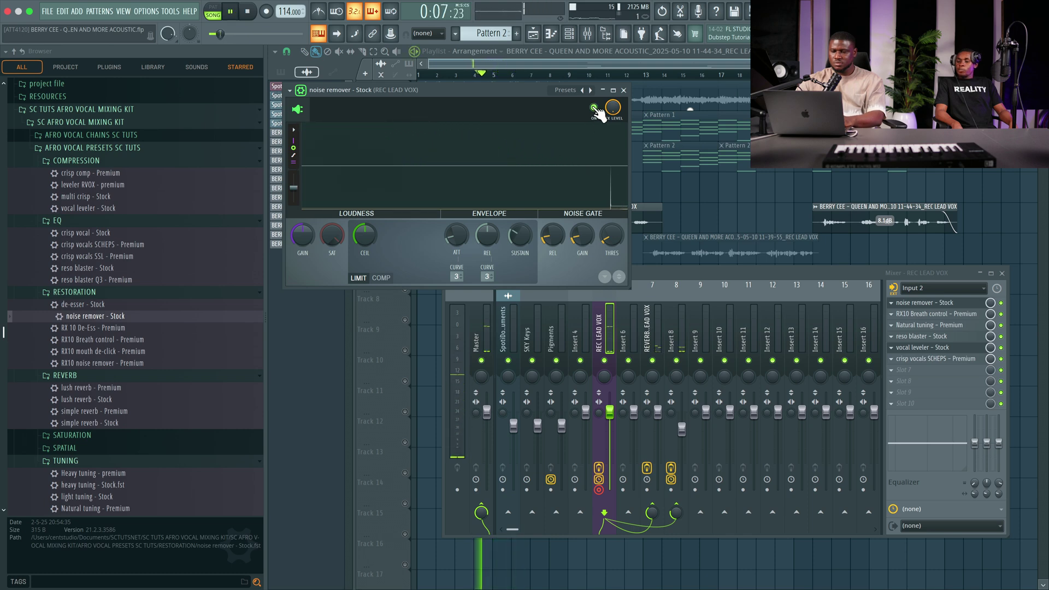
key(space)
click(624, 90)
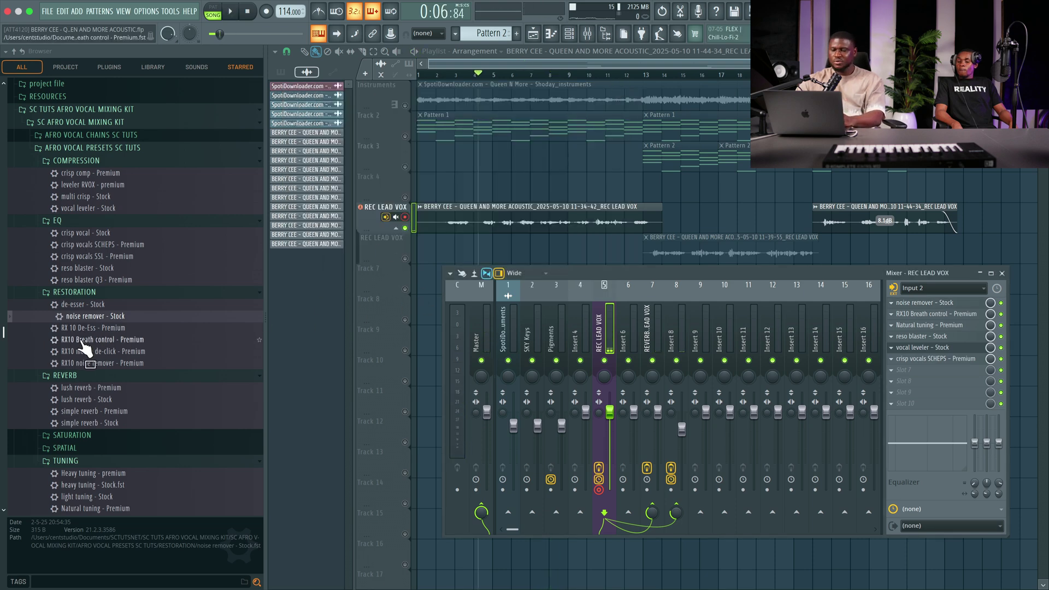
- Insert the RX10 mouth de-click - Premium preset directly after RX10 Breath control on REC LEAD VOX and close its window
drag(83, 345, 50, 358)
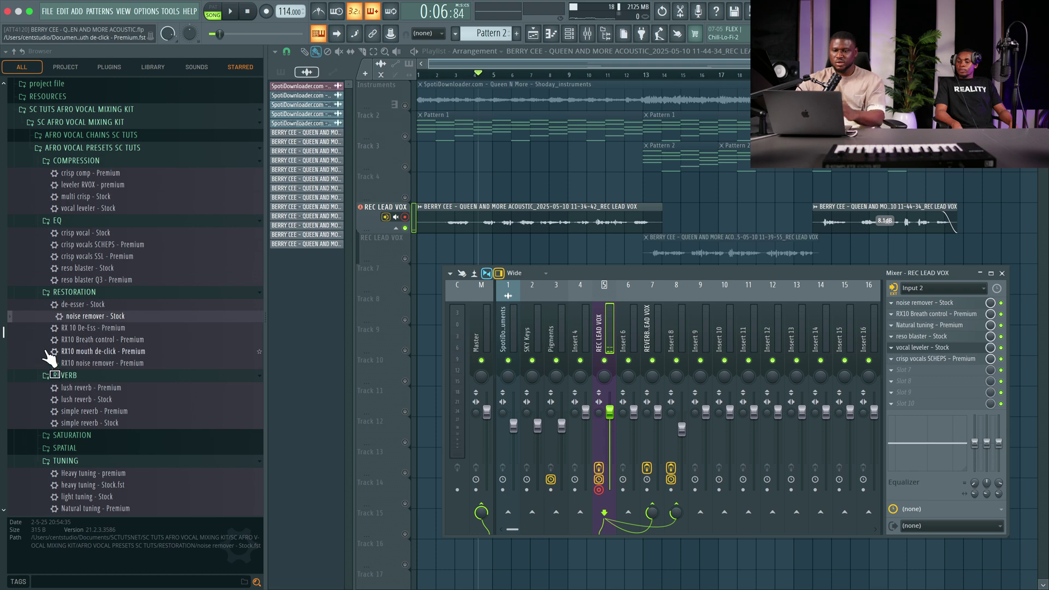
click(73, 355)
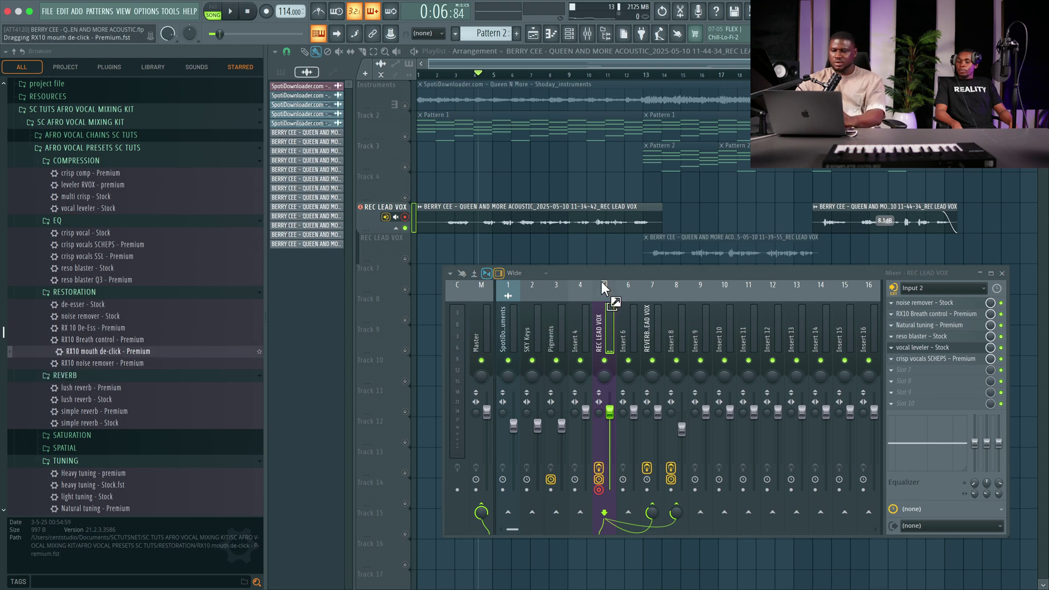
drag(942, 376, 948, 332)
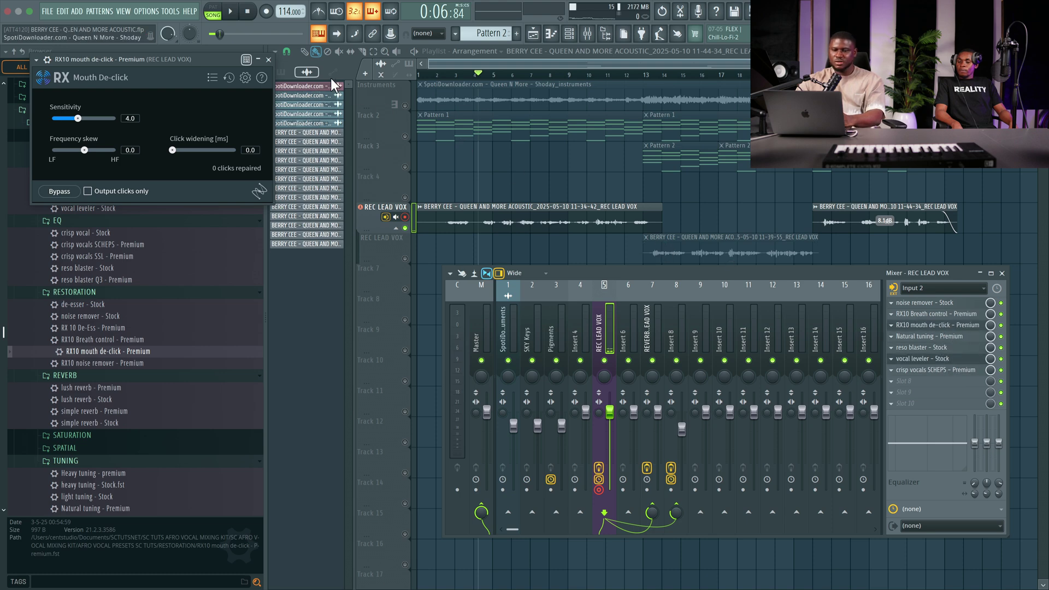
click(269, 60)
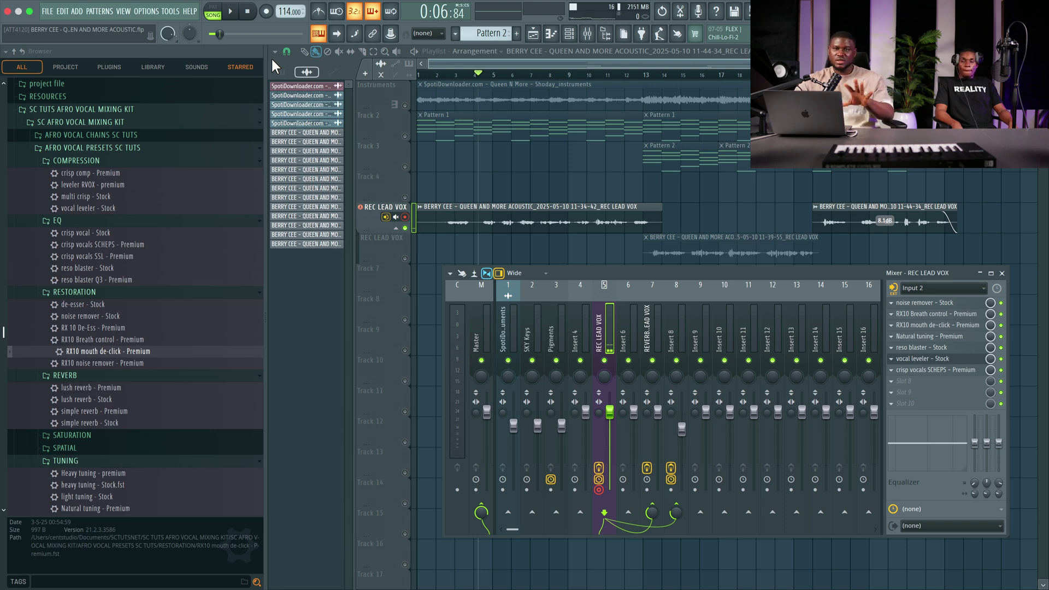
- Compare the soloed lead vocal with effects enabled and disabled on the REC LEAD VOX, REVERB LEAD VOX and Insert 8 mixer tracks
key(space)
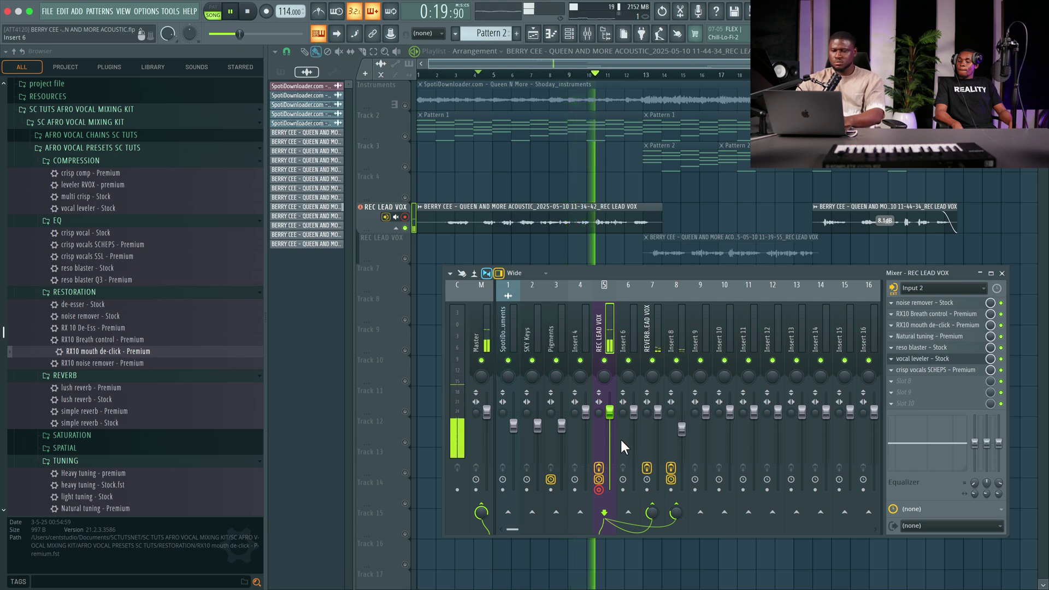
key(space)
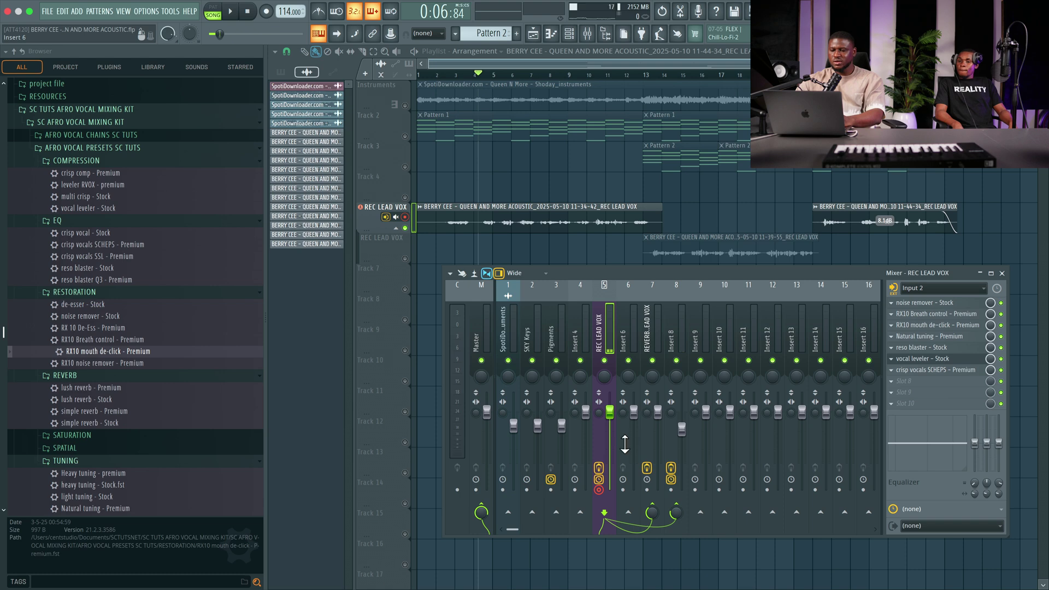
click(599, 469)
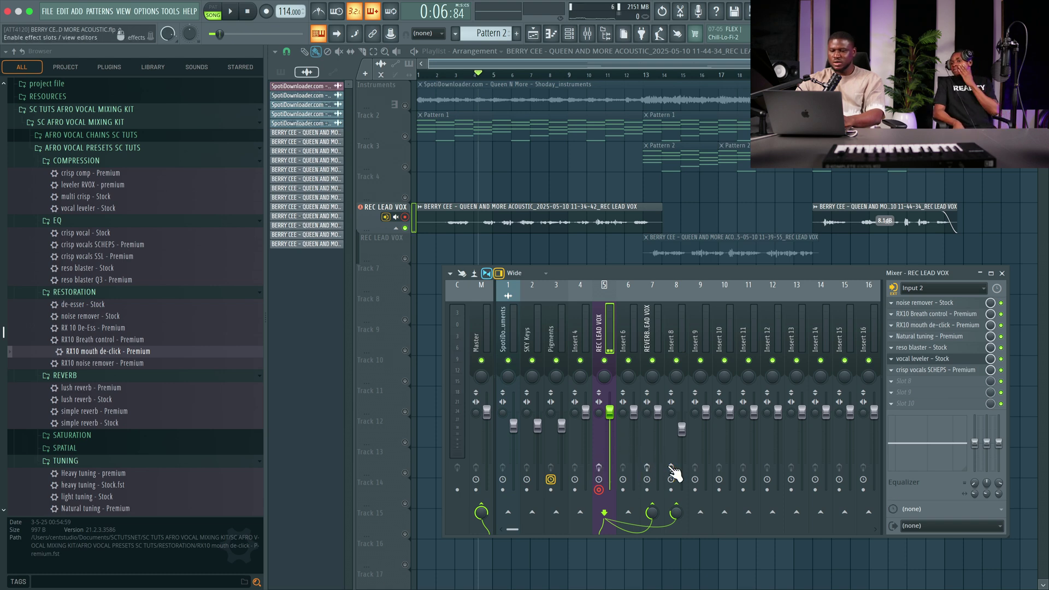
key(space)
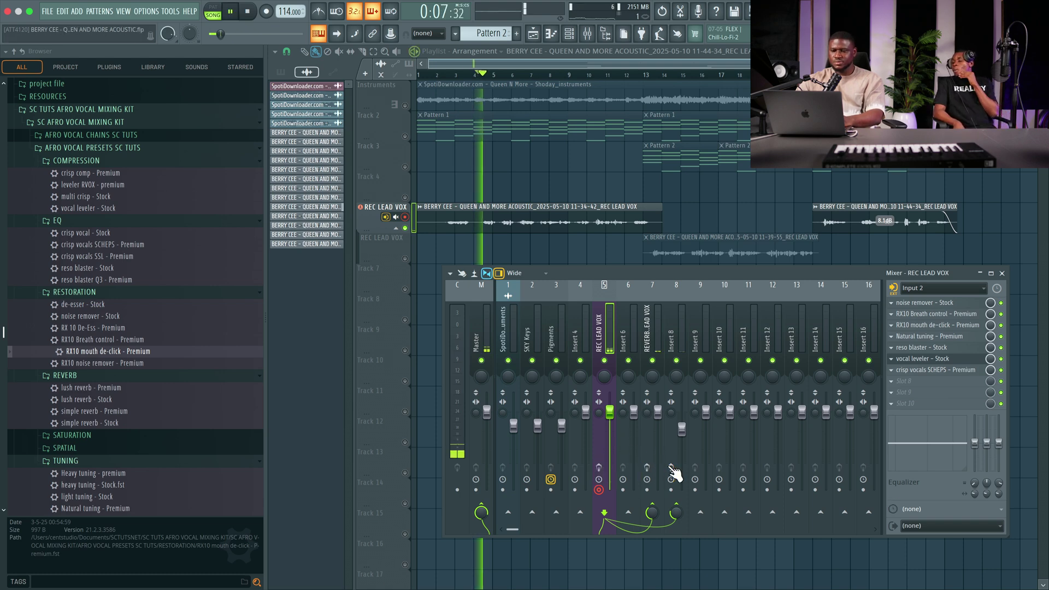
click(677, 360)
key(space)
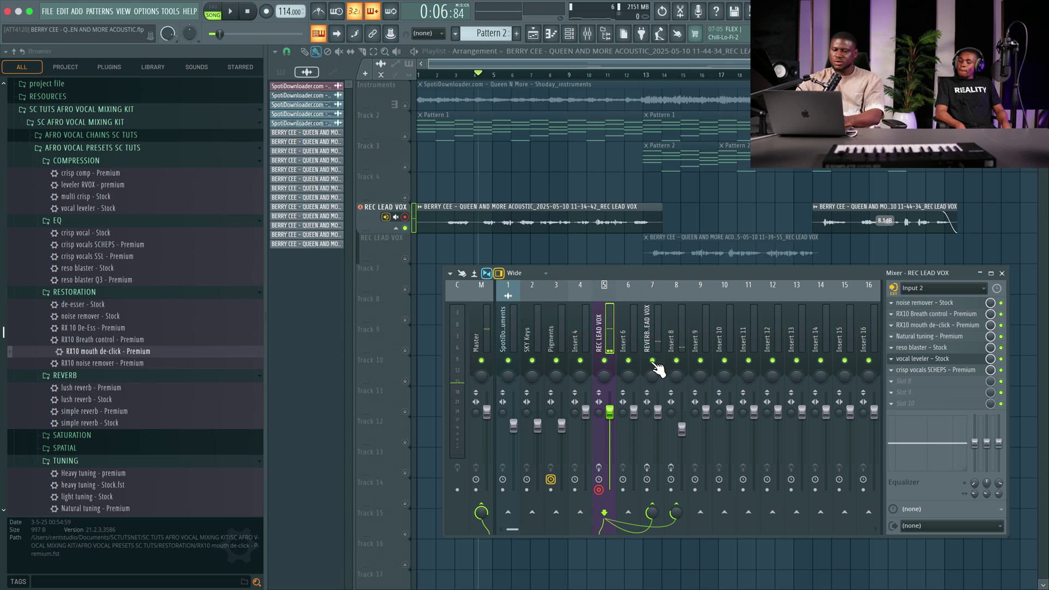
key(space)
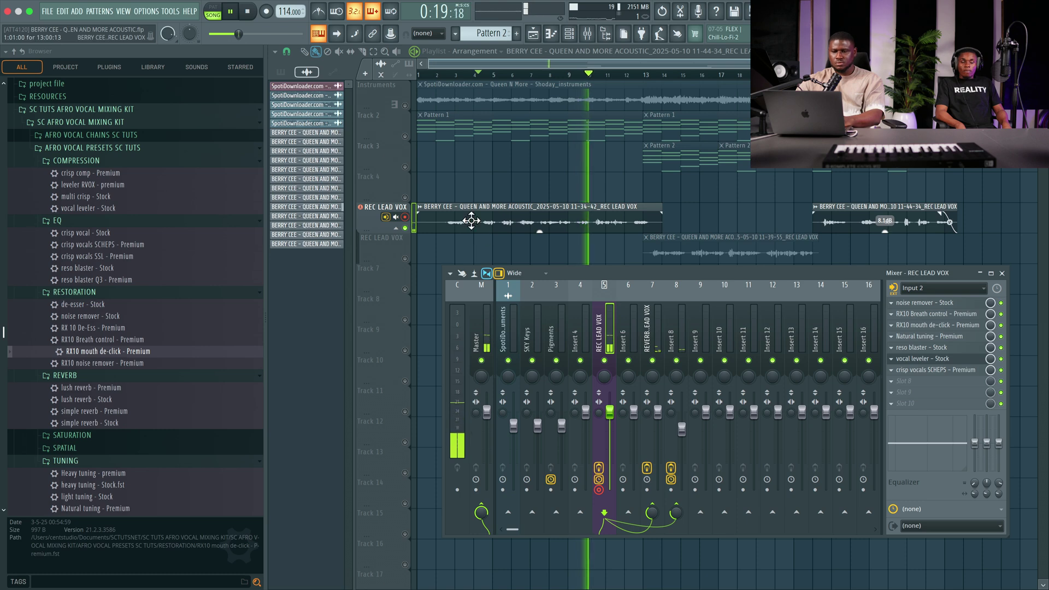
key(space)
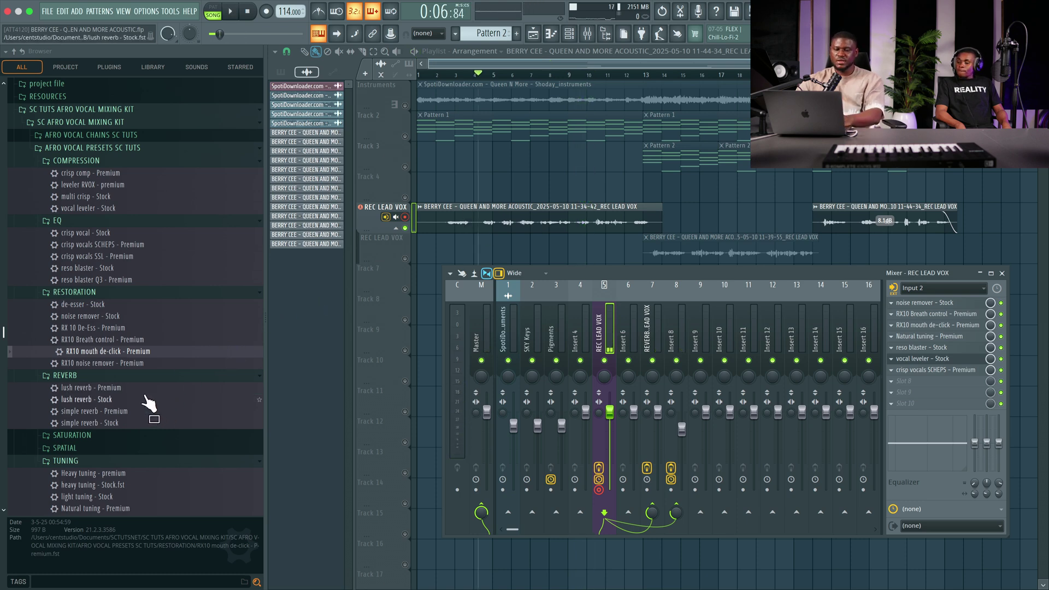
- Add the smooth n wide - premium spatial preset after crisp vocals SCHEPS on REC LEAD VOX, audition it and close its window
click(104, 449)
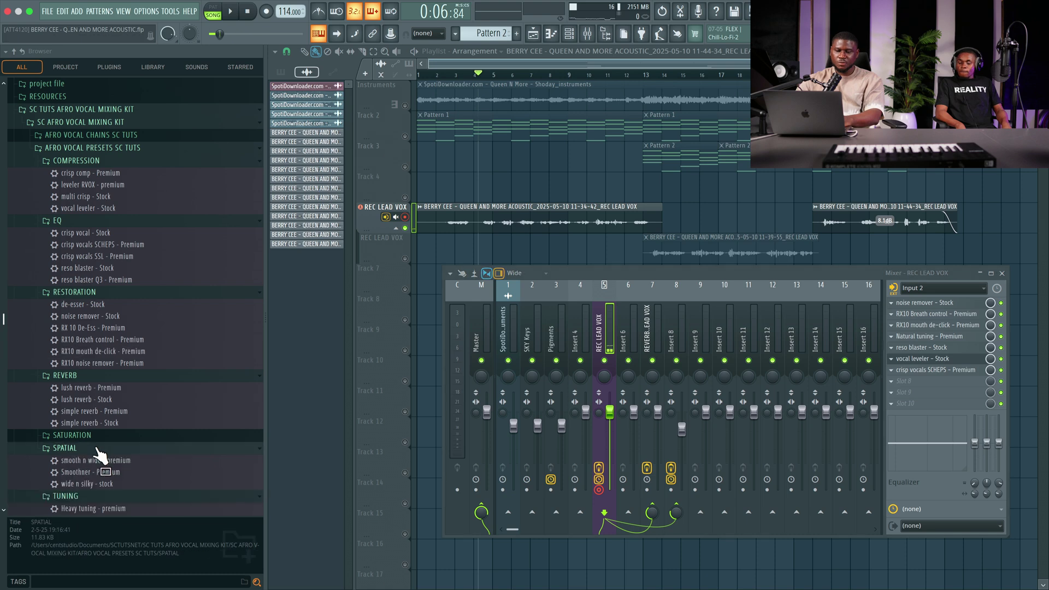
scroll(101, 437, down, 2)
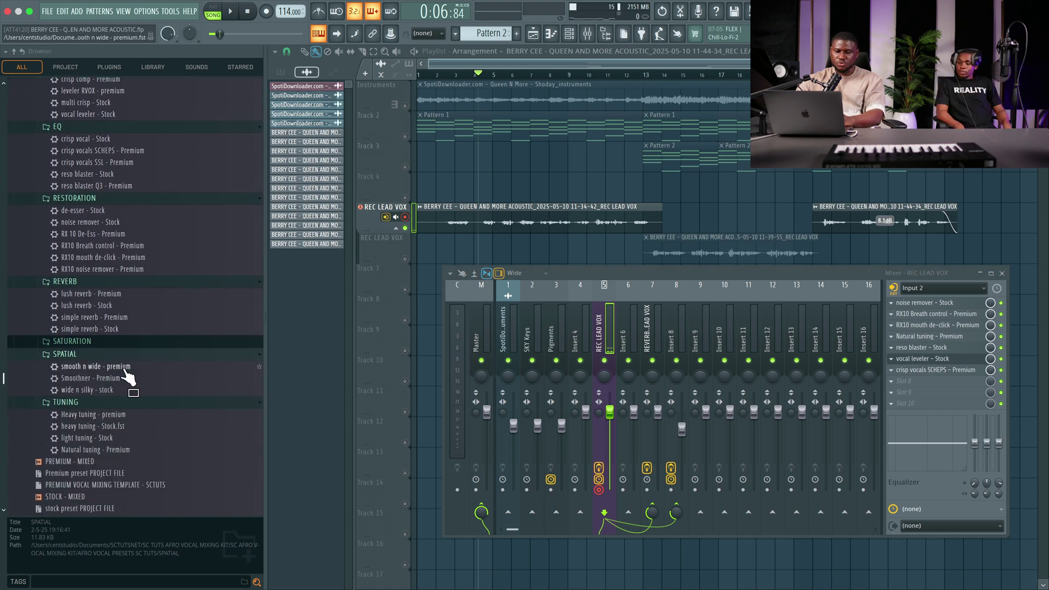
click(124, 370)
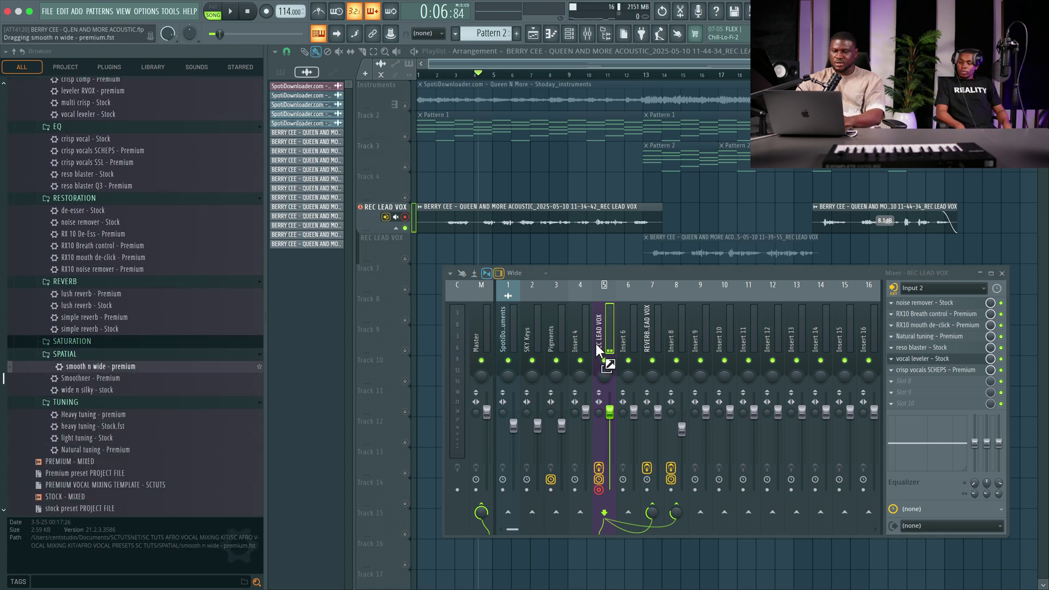
drag(943, 387, 944, 383)
key(space)
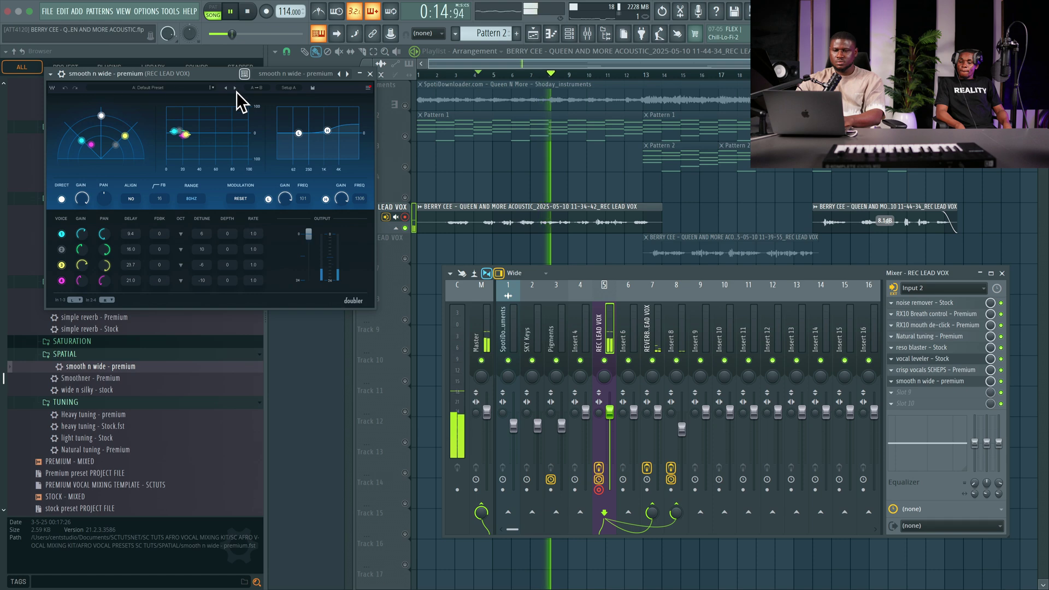
click(370, 73)
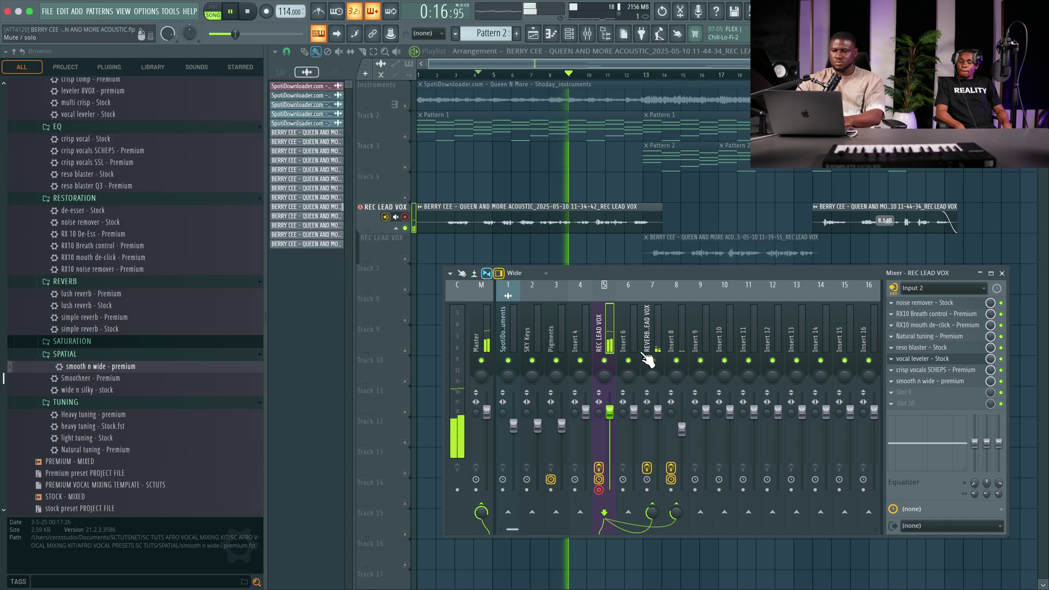
- Unsolo the lead vocal track, hide the mixer and play the full arrangement from the start of the song
key(space)
key(F9)
key(space)
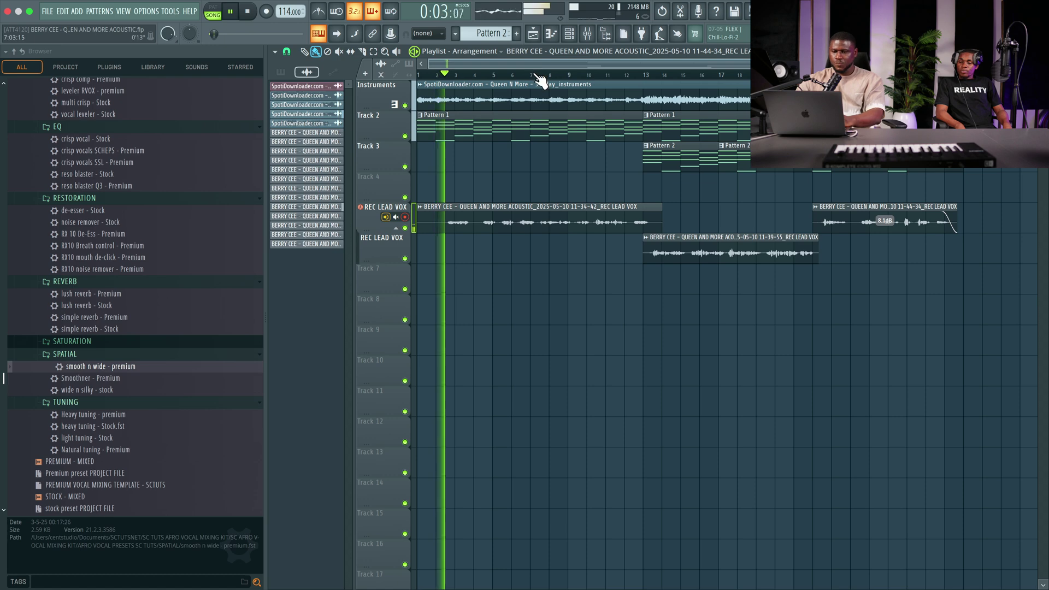
- Show the mixer with the REVERB LEAD VOX track selected, save the project and move the mixer clear of the vocal clips
click(588, 34)
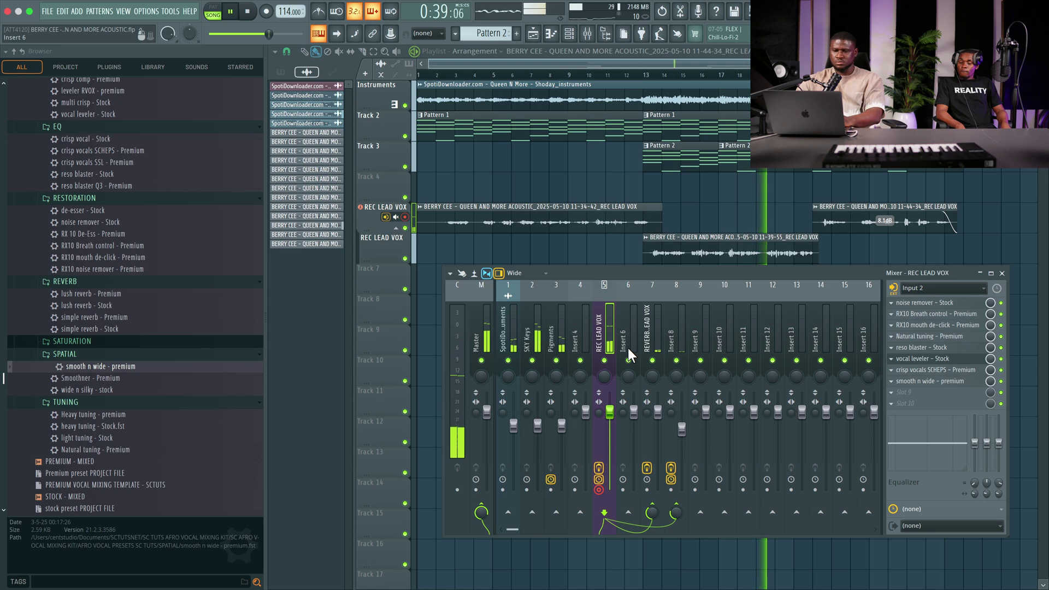
click(658, 330)
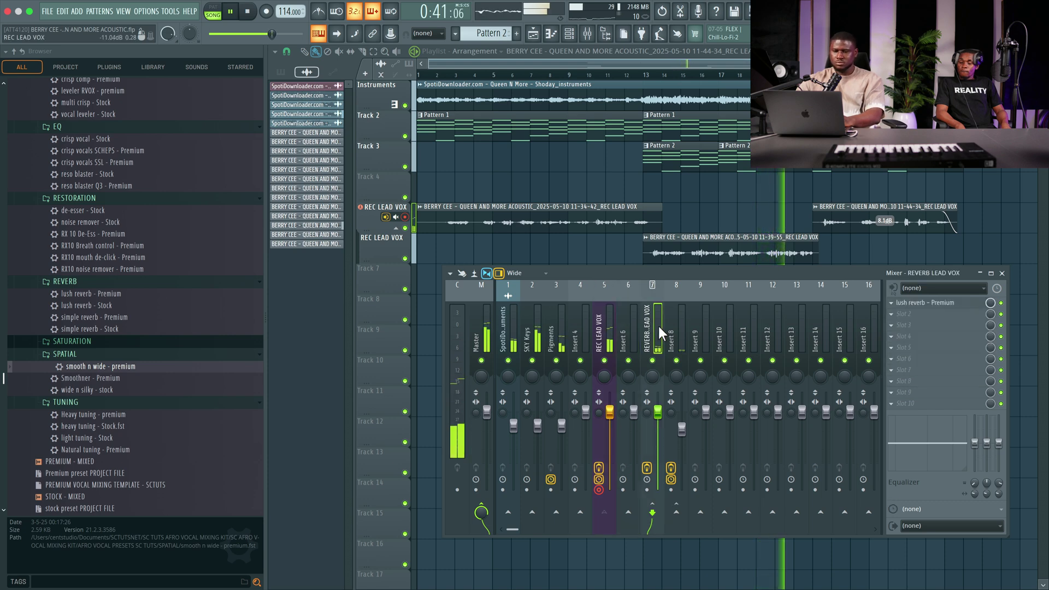
key(super+s)
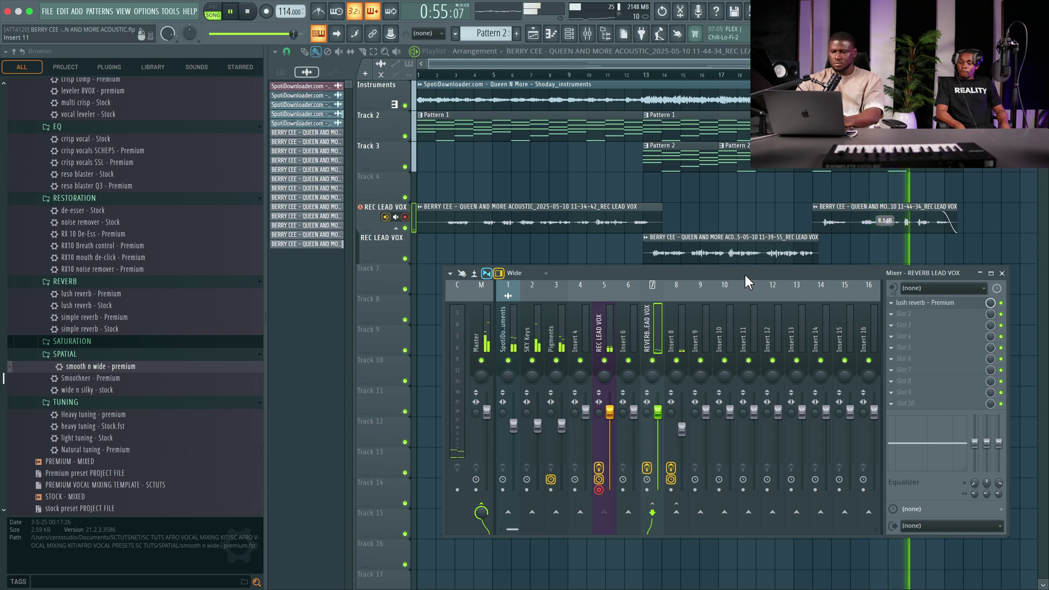
drag(745, 275, 732, 323)
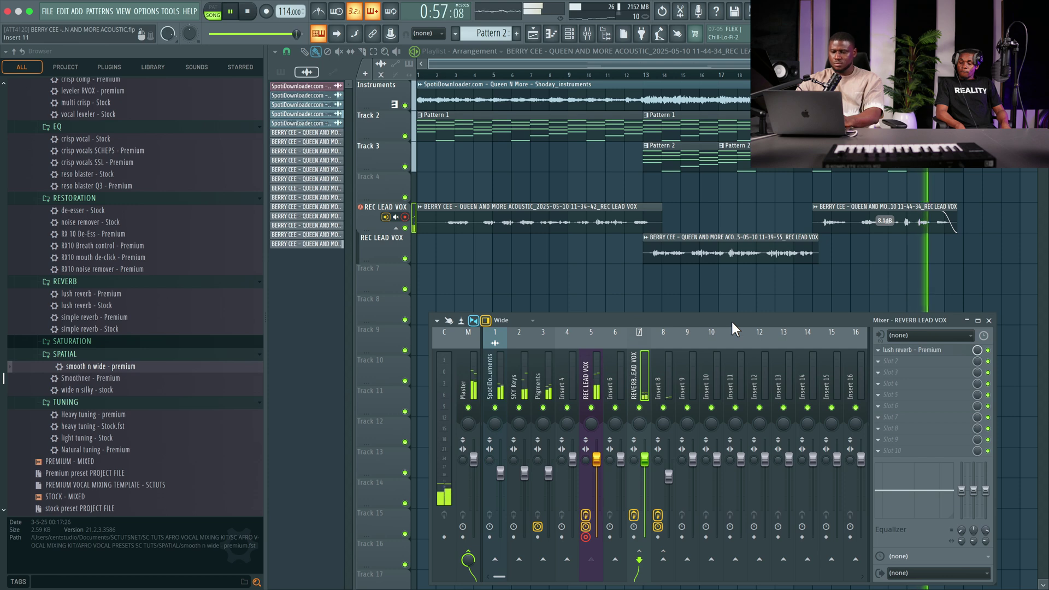